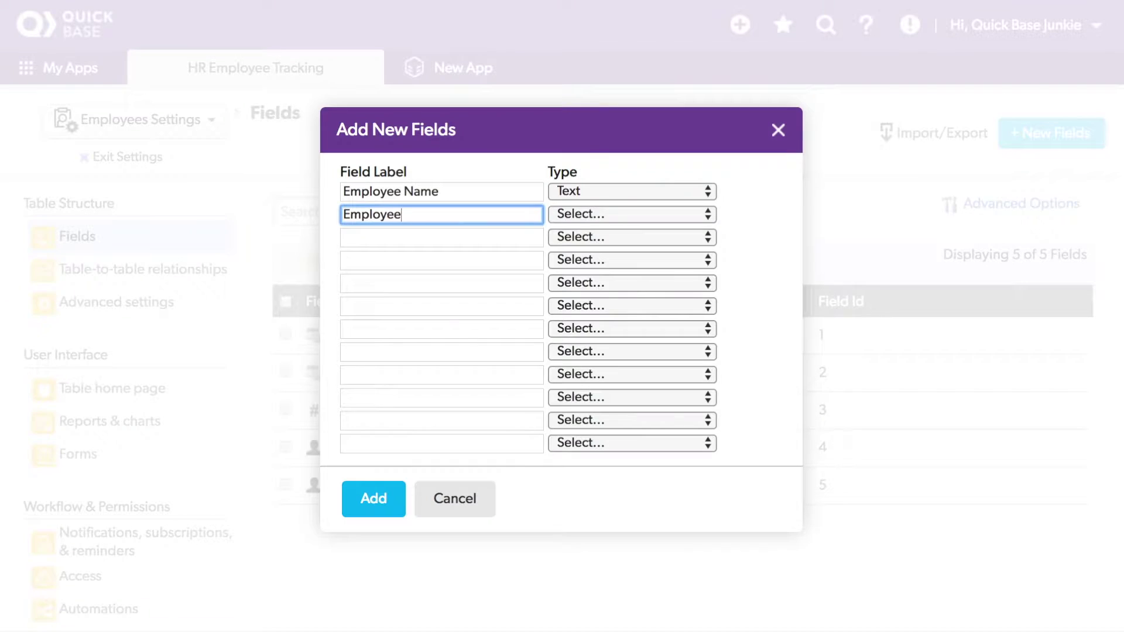
Enter Employee Number, plus Department and Position as Text - Multiple Choice fields.
type("Number")
key("Tab")
key("Tab")
type("Department")
key("Tab")
key("space")
key("Down")
key("Return")
key("Tab")
type("Position")
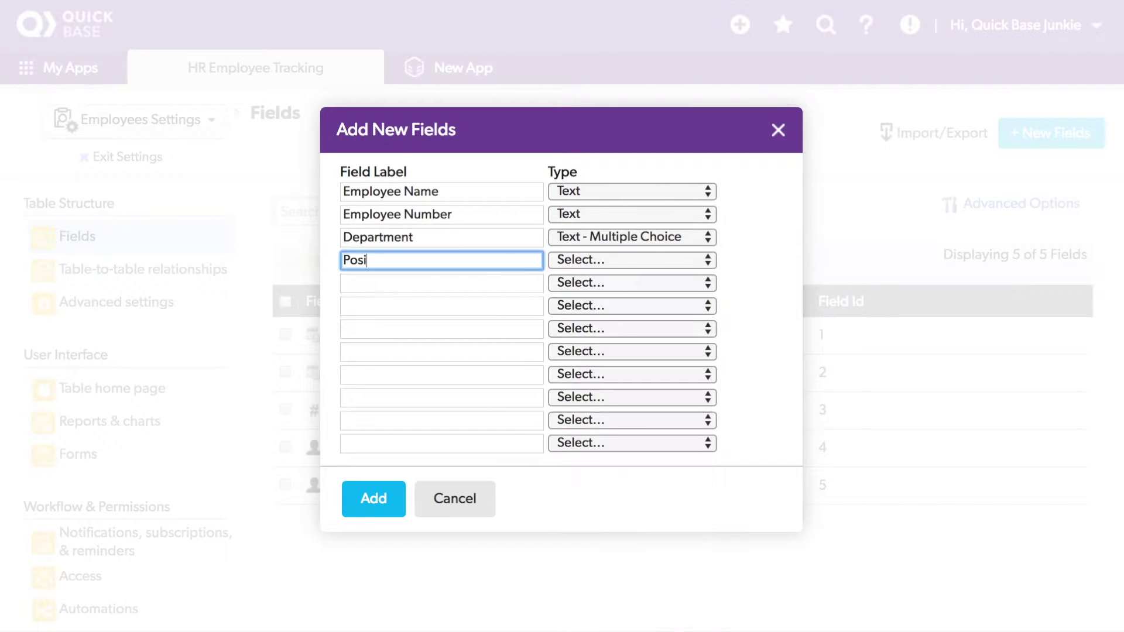
key("Tab")
key("Down")
key("Down")
key("Down")
key("Tab")
type("Manager")
Add Manager as User, Hire Date and Termination Date as Date, and multi-line Termination Reason.
key("Tab")
key("u")
key("Tab")
type("Hire Date")
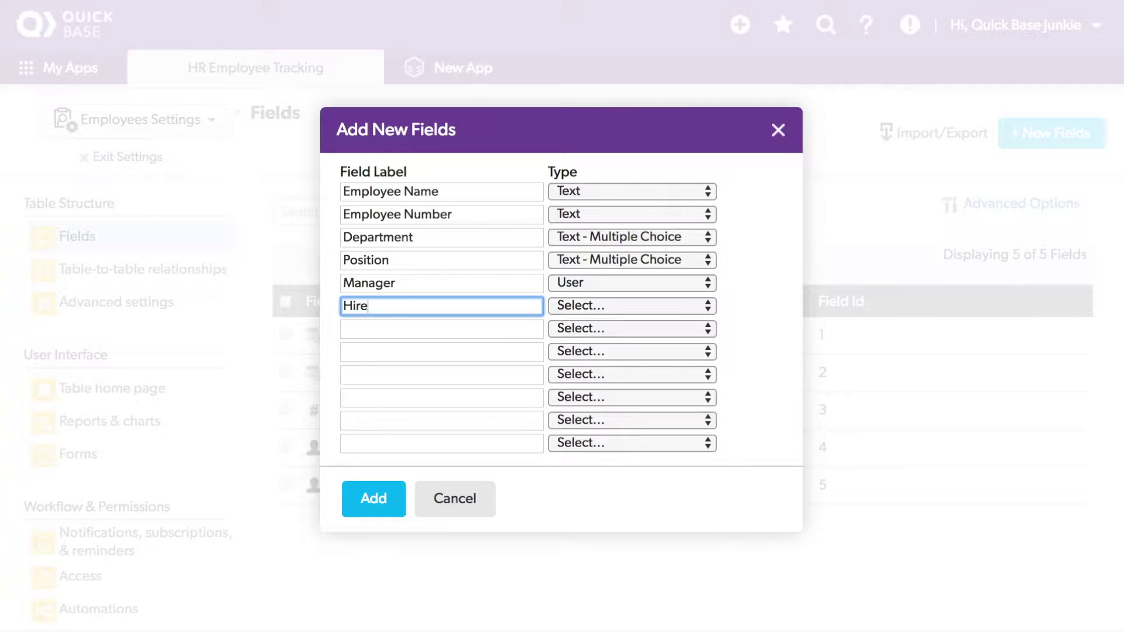
key("Tab")
key("d")
key("Tab")
type("Termination Date")
key("Tab")
key("d")
Add Date of Birth (Date), Age (Formula - Numeric), Employee Source (Multiple Choice) and Last Review Rating.
key("Tab")
type("Termination Reason")
key("Tab")
key("t")
key("Down")
key("Tab")
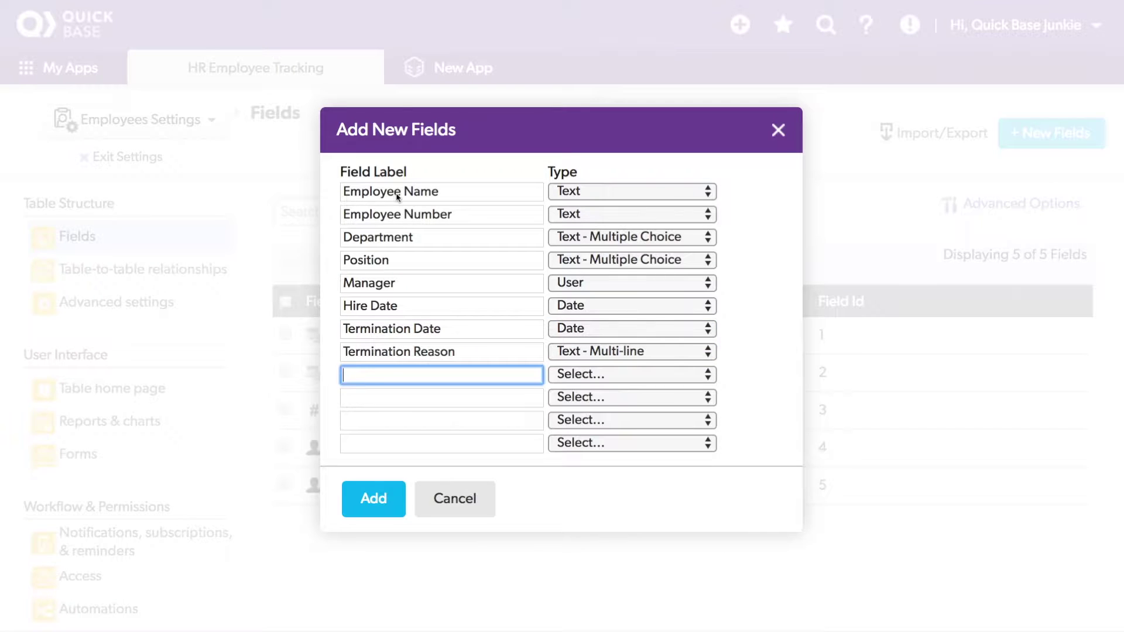
type("Date of Birth")
key("Tab")
key("d")
key("Tab")
type("Age")
key("Tab")
key("t")
key("f")
key("o")
key("space")
key("Down")
key("Down")
key("Down")
key("Return")
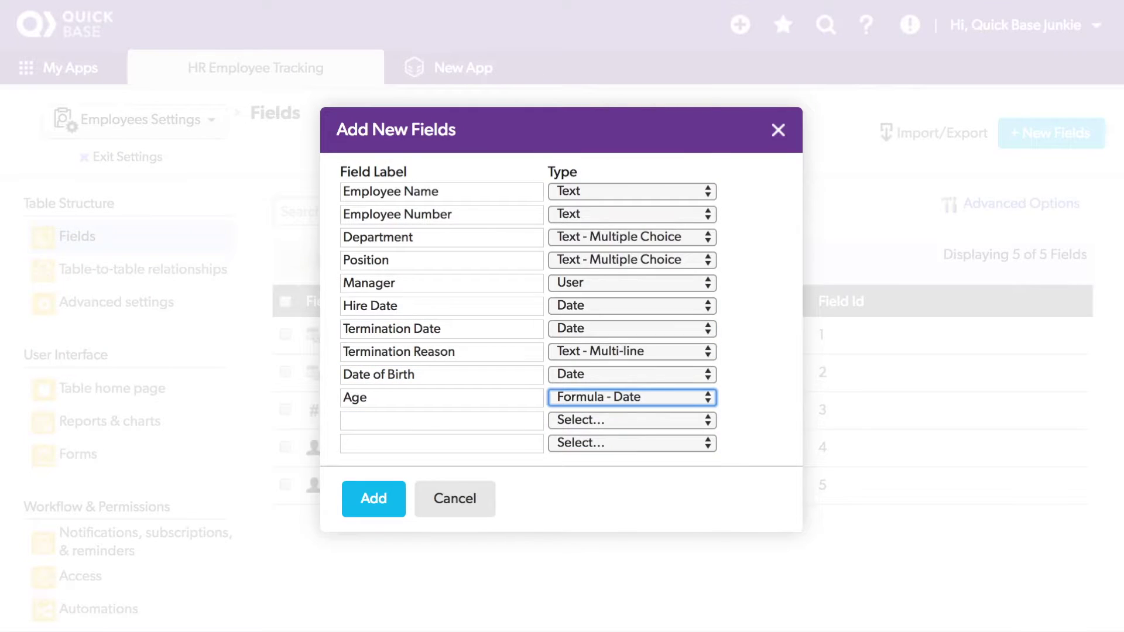
key("Up")
key("Return")
key("Tab")
type("Employee Source")
key("Tab")
key("t")
key("Down")
key("Down")
key("Return")
key("Tab")
type("Last Review Rating")
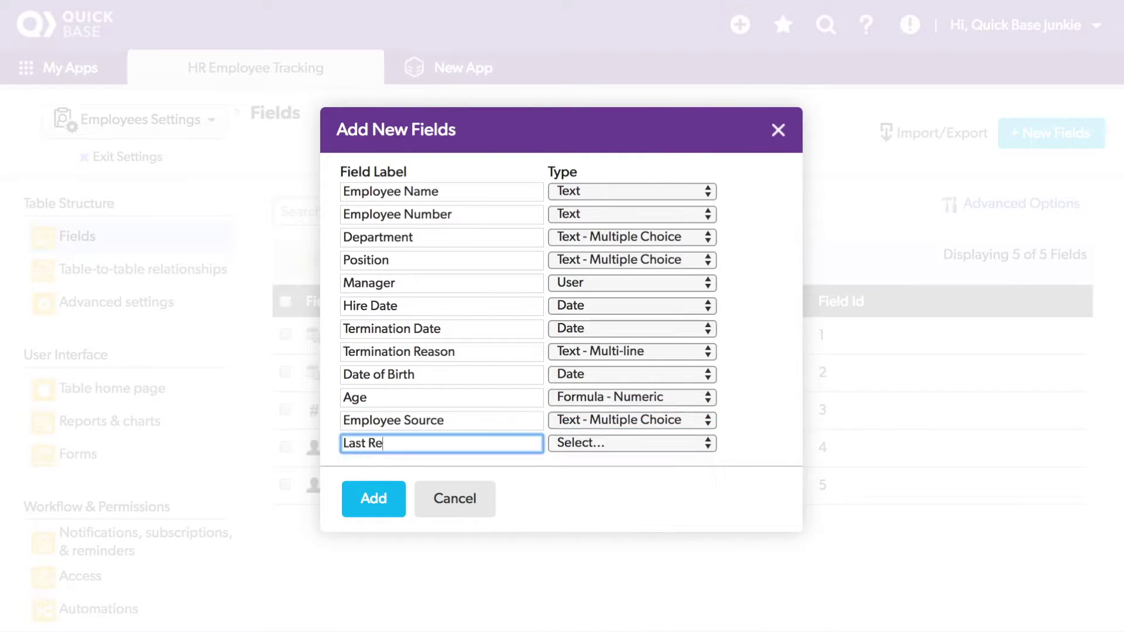
key("Tab")
key("t")
key("Down")
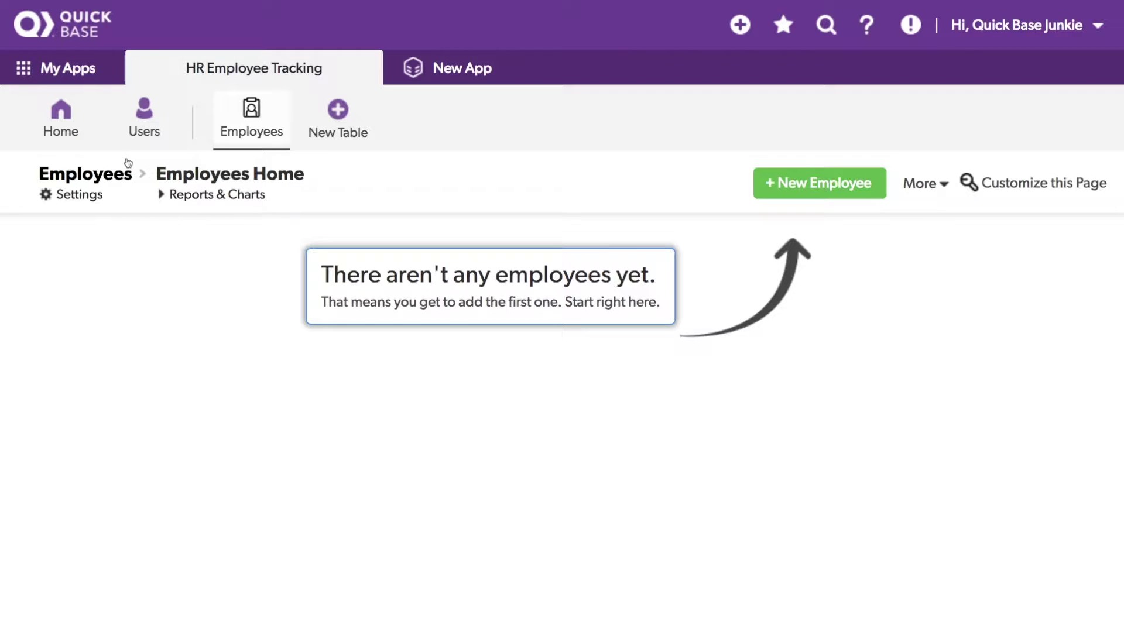
Start a new employee record and scroll through the empty Add Employee fields.
left_click(839, 191)
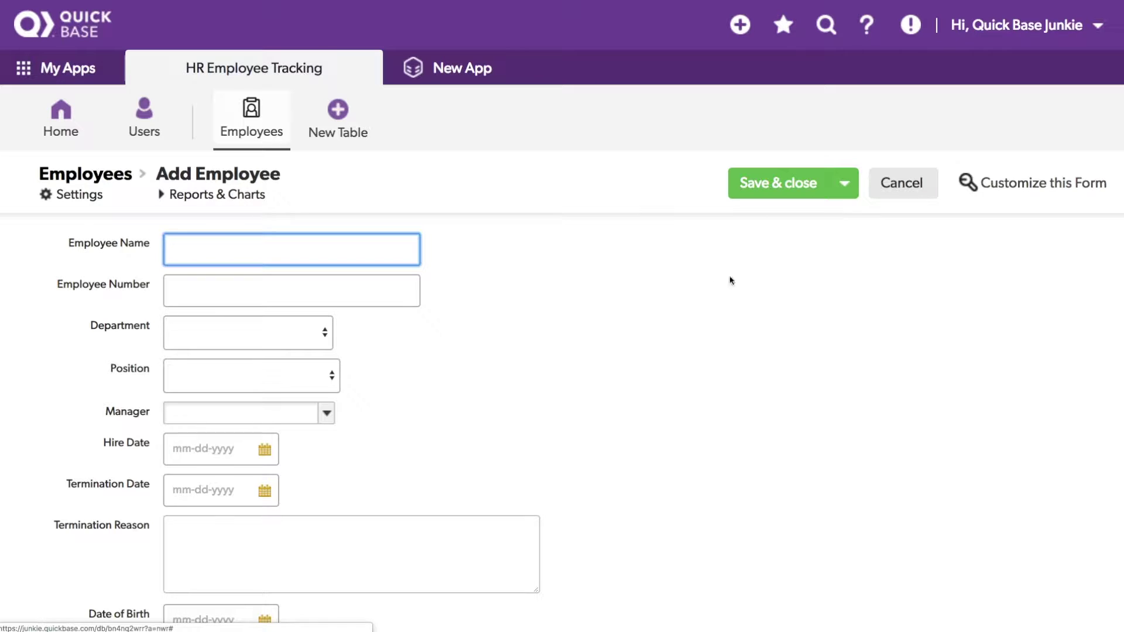
scroll(705, 284, "down", 3)
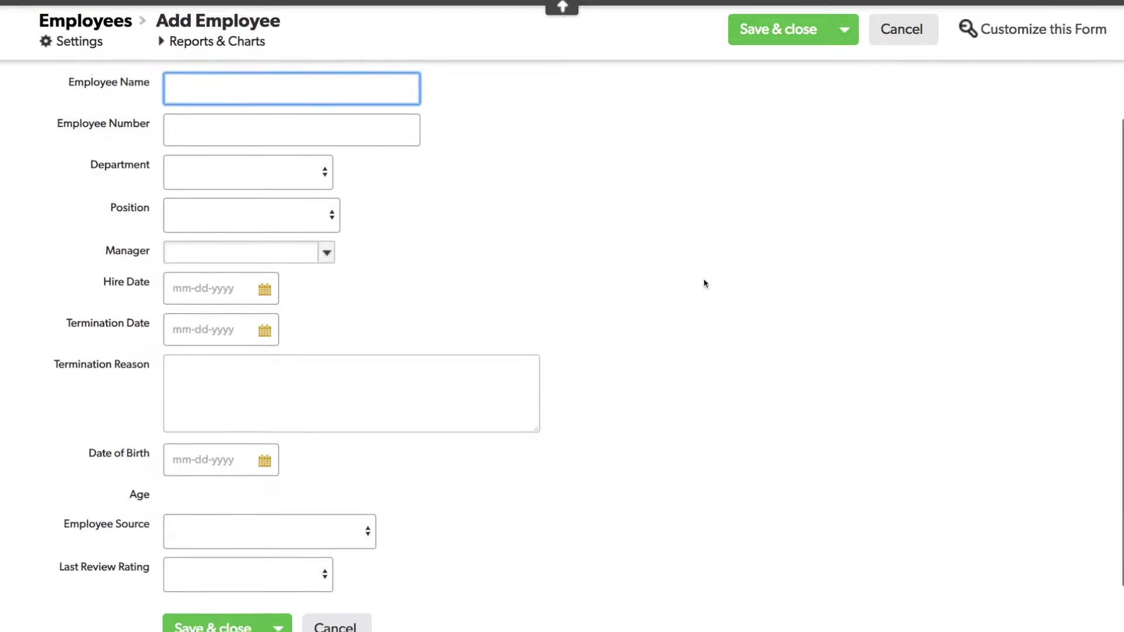
scroll(705, 283, "up", 2)
left_click(705, 279)
scroll(704, 278, "up", 3)
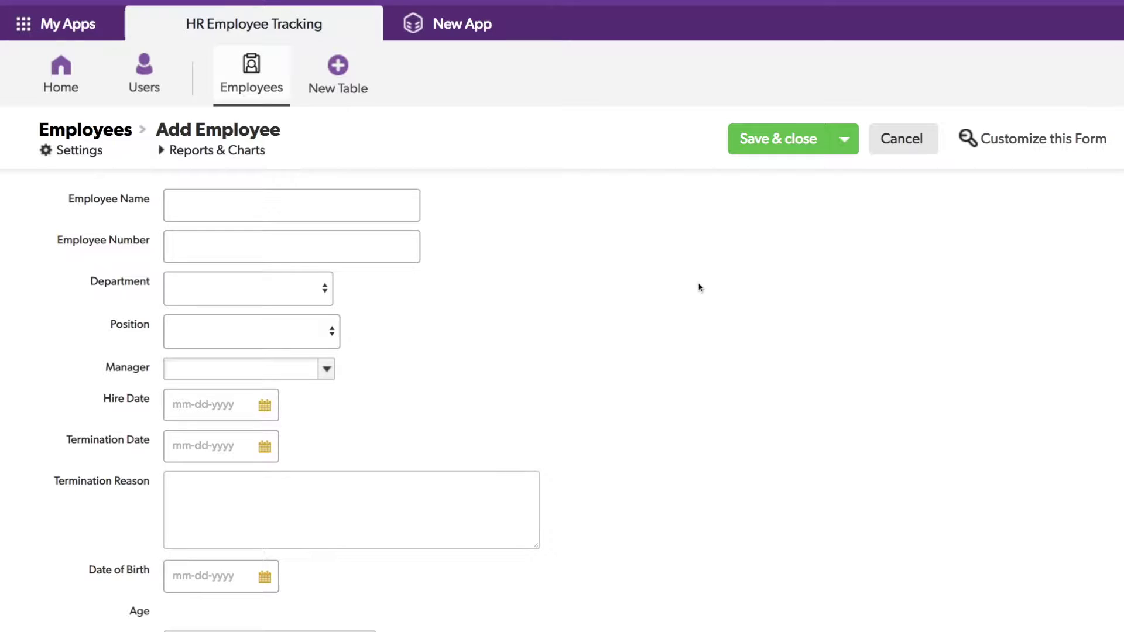
Open the Employees Main Form editor and browse the element list without changes.
left_click(1033, 140)
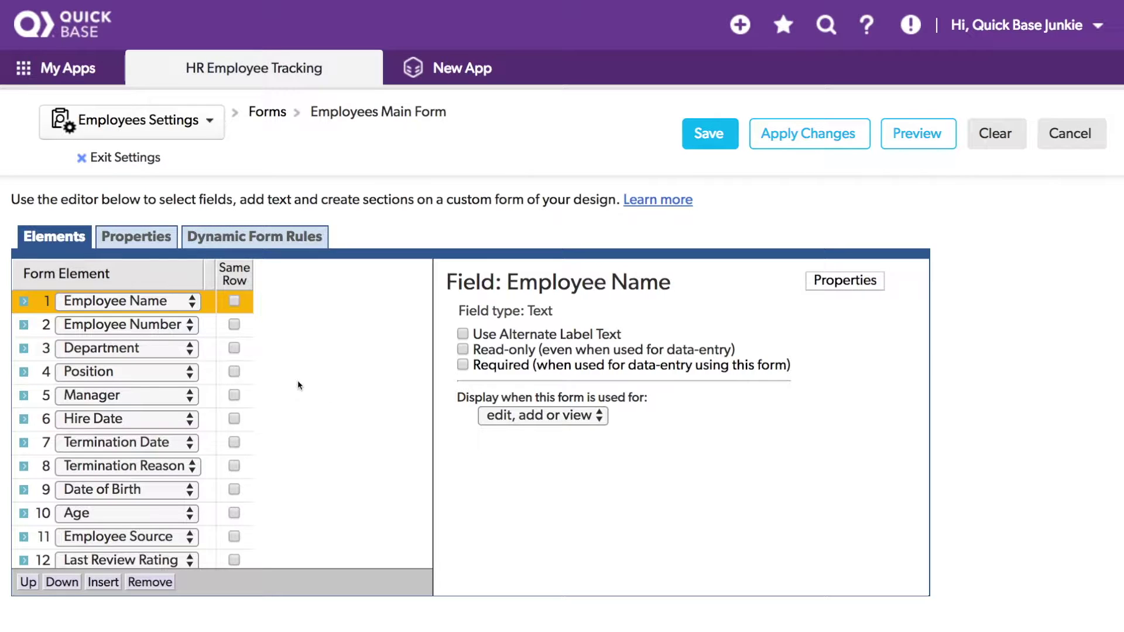
scroll(298, 382, "down", 1)
scroll(298, 384, "down", 2)
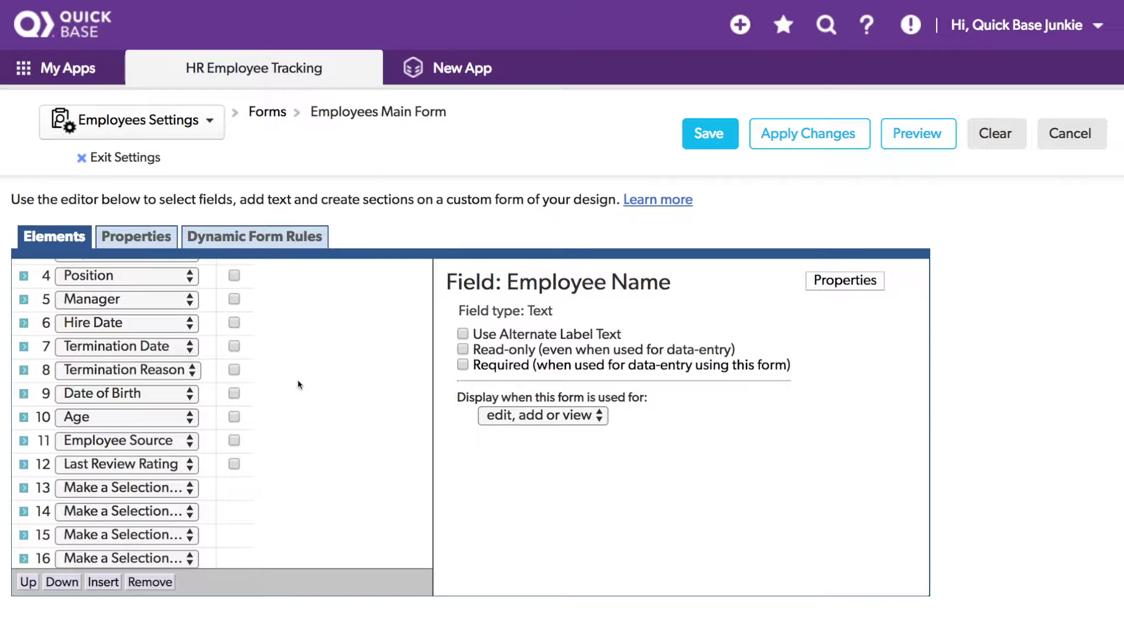
left_click(180, 487)
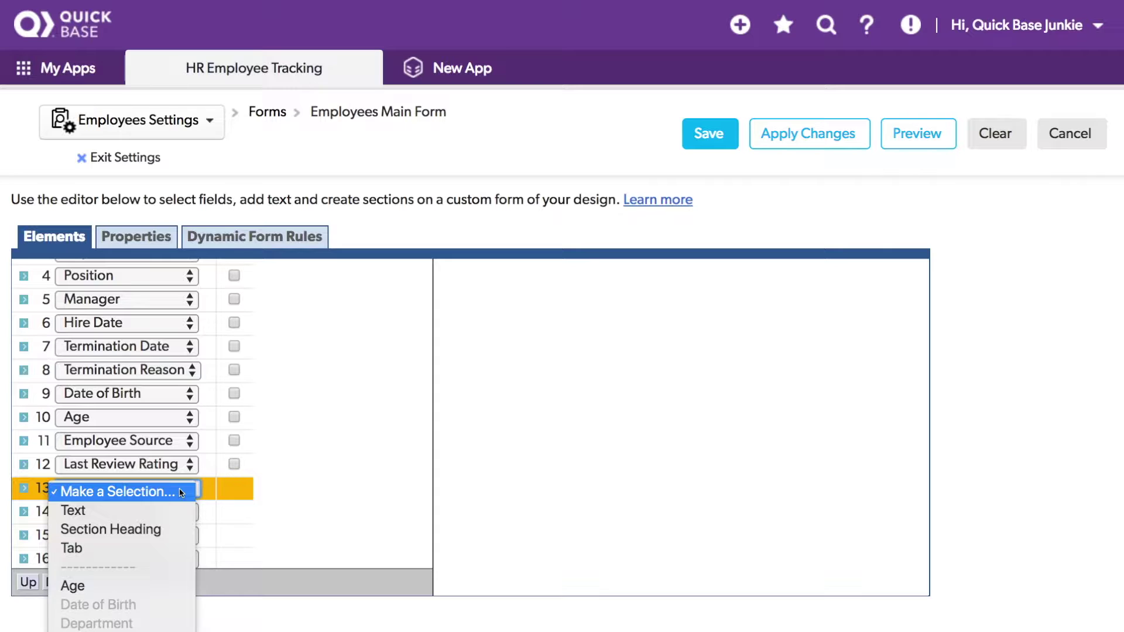
scroll(179, 488, "down", 5)
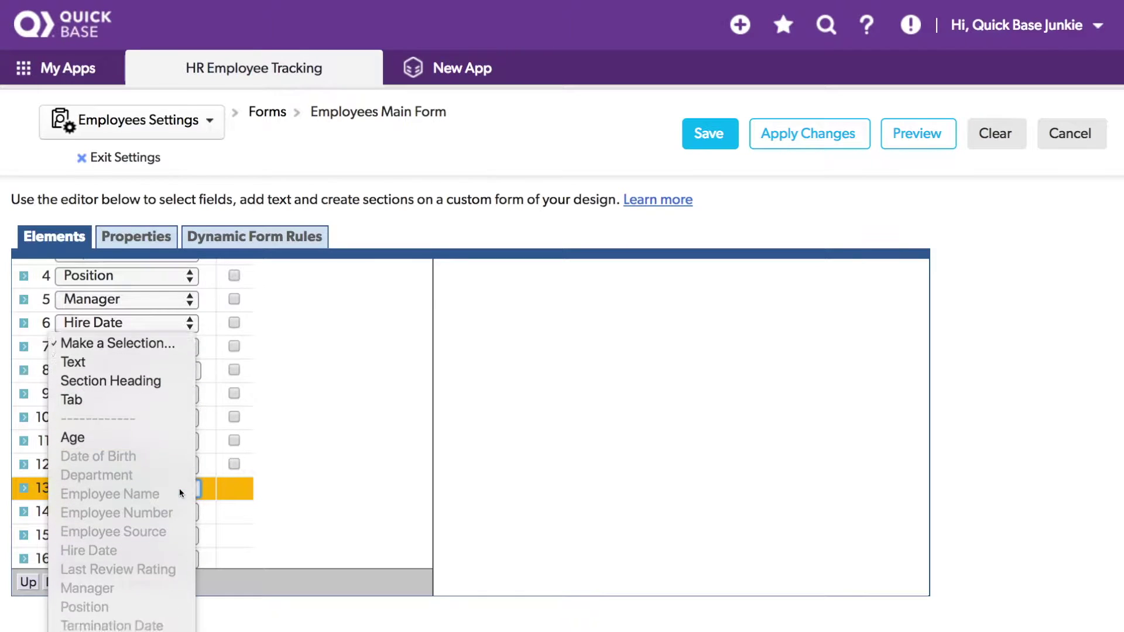
left_click(227, 488)
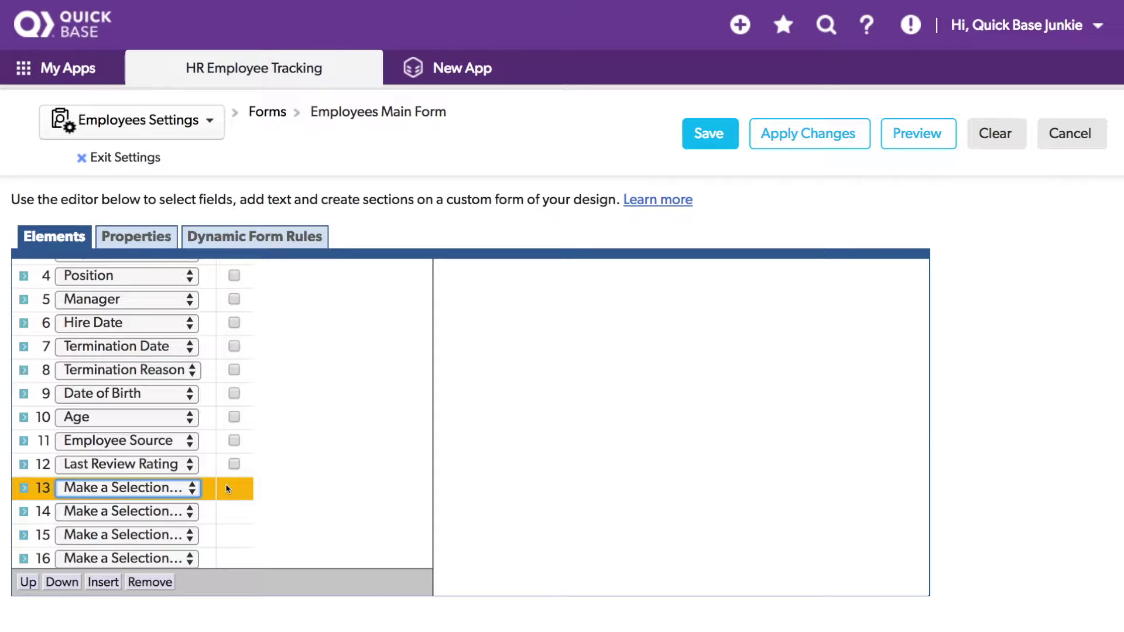
Remove Date of Birth and re-insert it as row 9, just above Age.
left_click(206, 394)
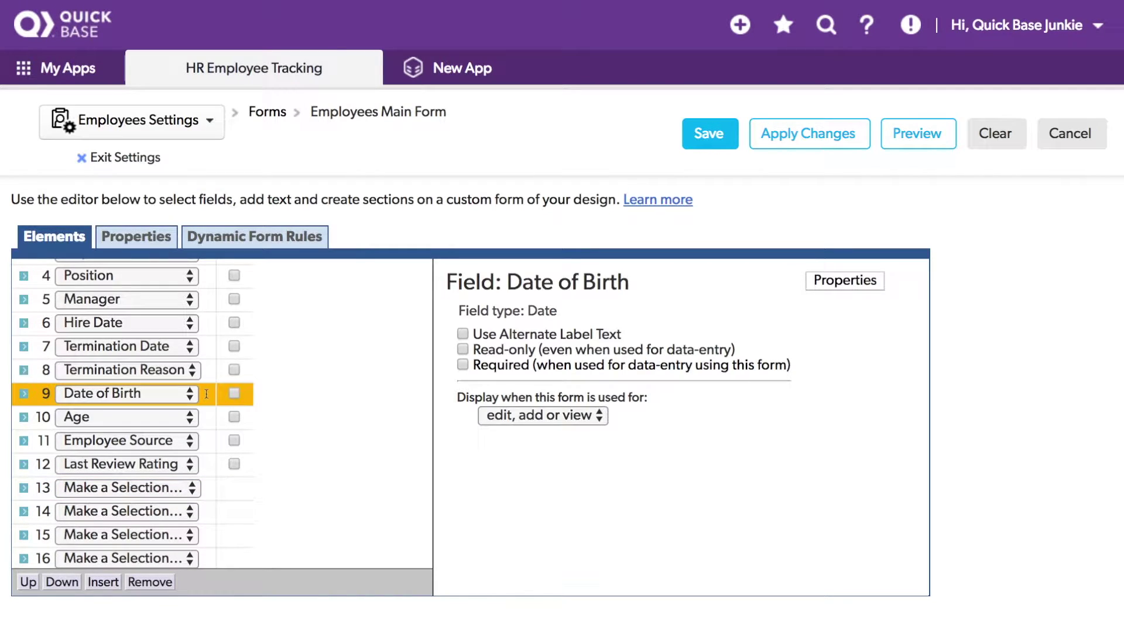
left_click(154, 583)
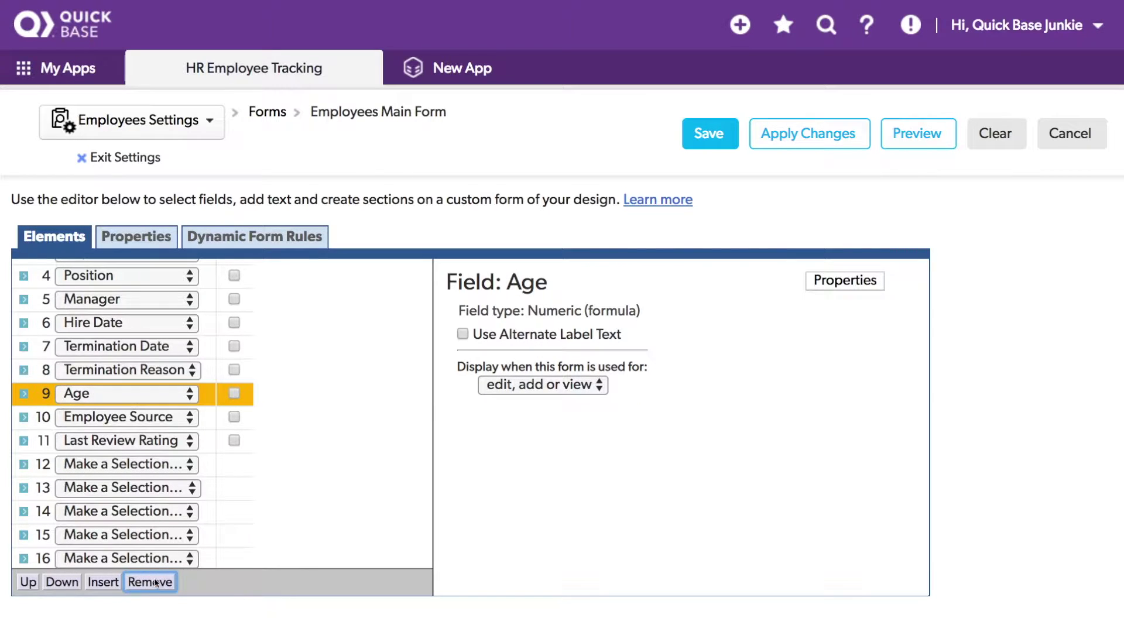
left_click(109, 583)
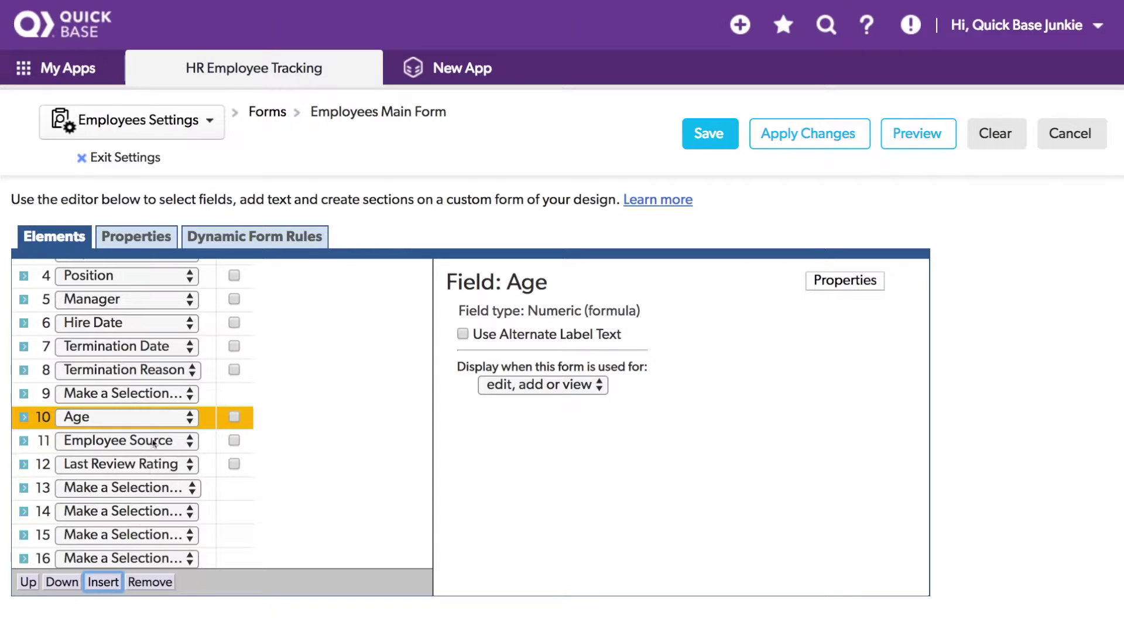
left_click(164, 395)
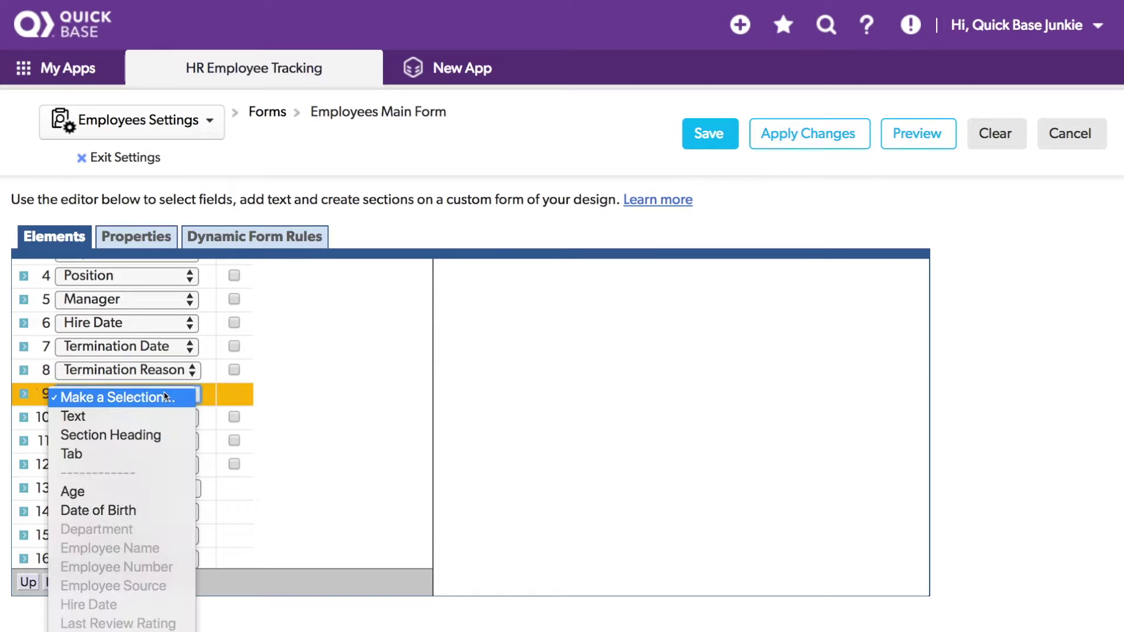
left_click(157, 511)
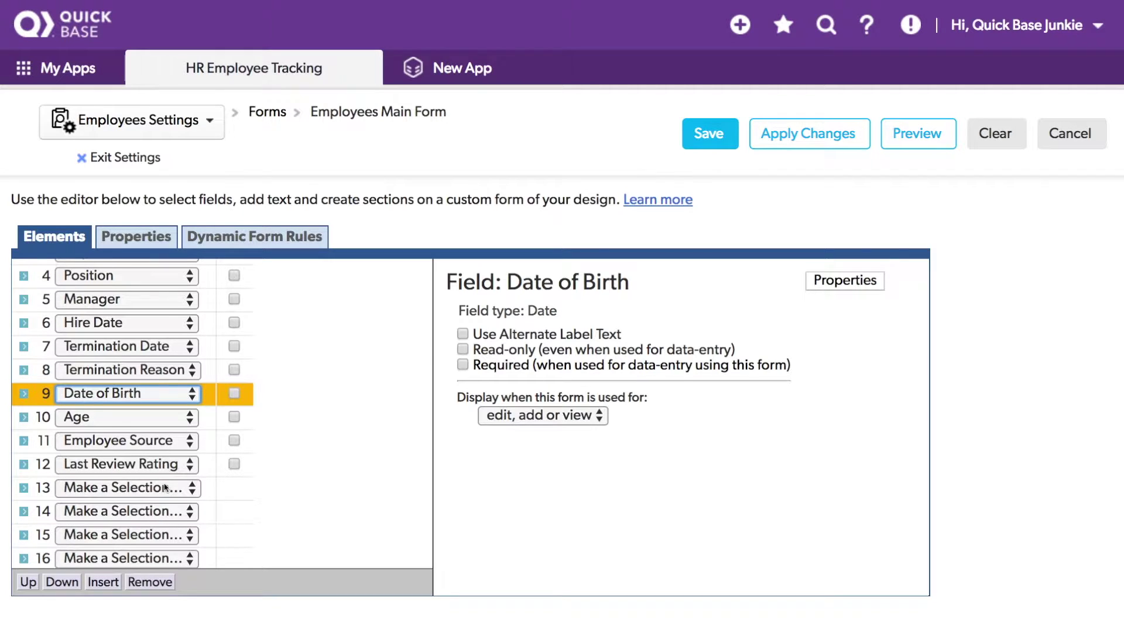
Move Employee Source up three places to sit right after Hire Date.
scroll(170, 487, "up", 3)
left_click(189, 485)
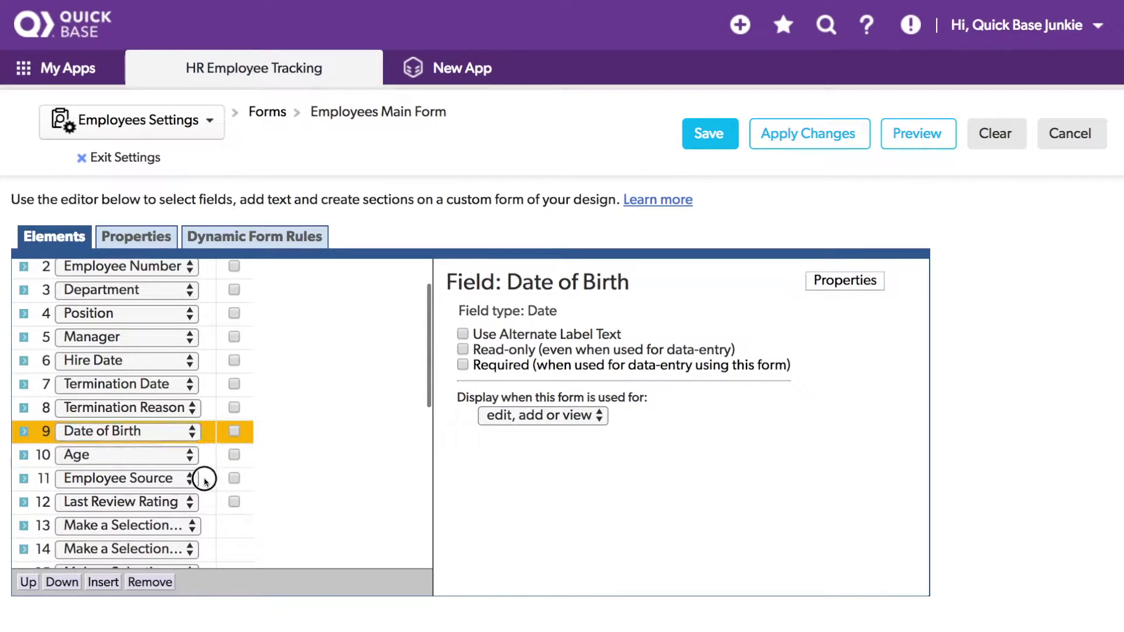
left_click(29, 582)
left_click(28, 582)
left_click(29, 582)
left_click(28, 583)
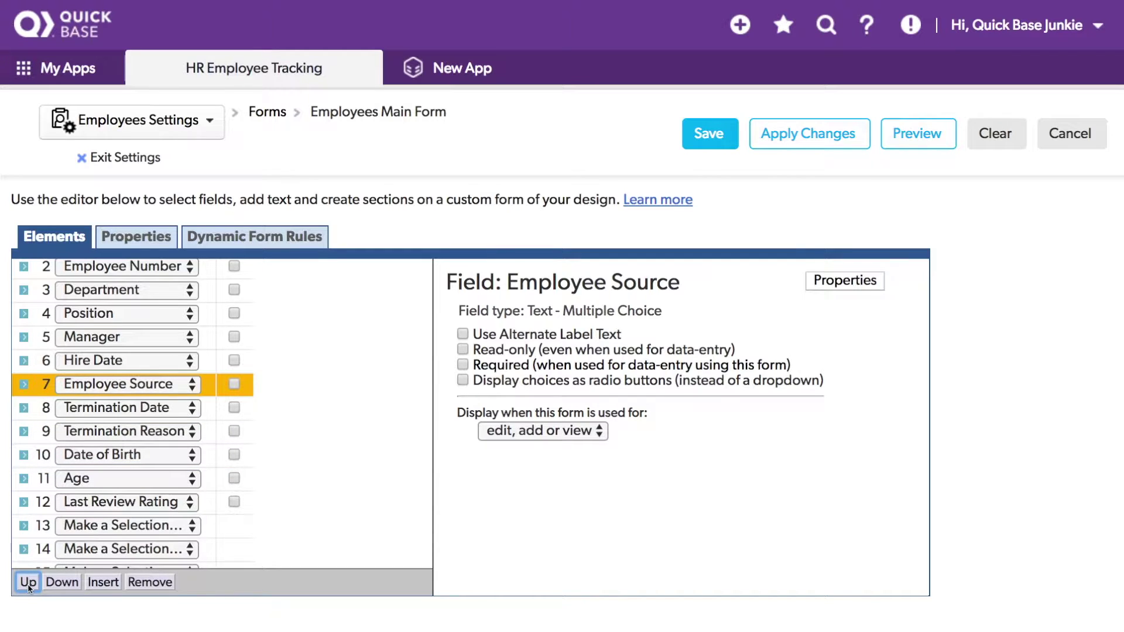
Move Last Review Rating up three places to row 5, below Position.
left_click(202, 505)
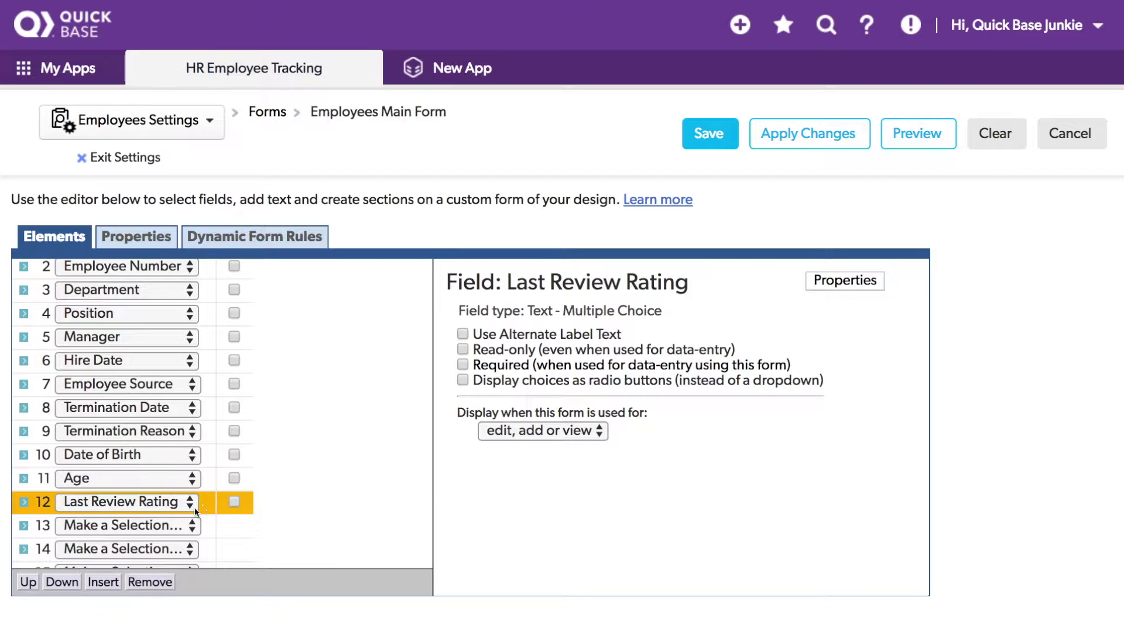
left_click(28, 582)
left_click(28, 583)
left_click(28, 582)
left_click(28, 582)
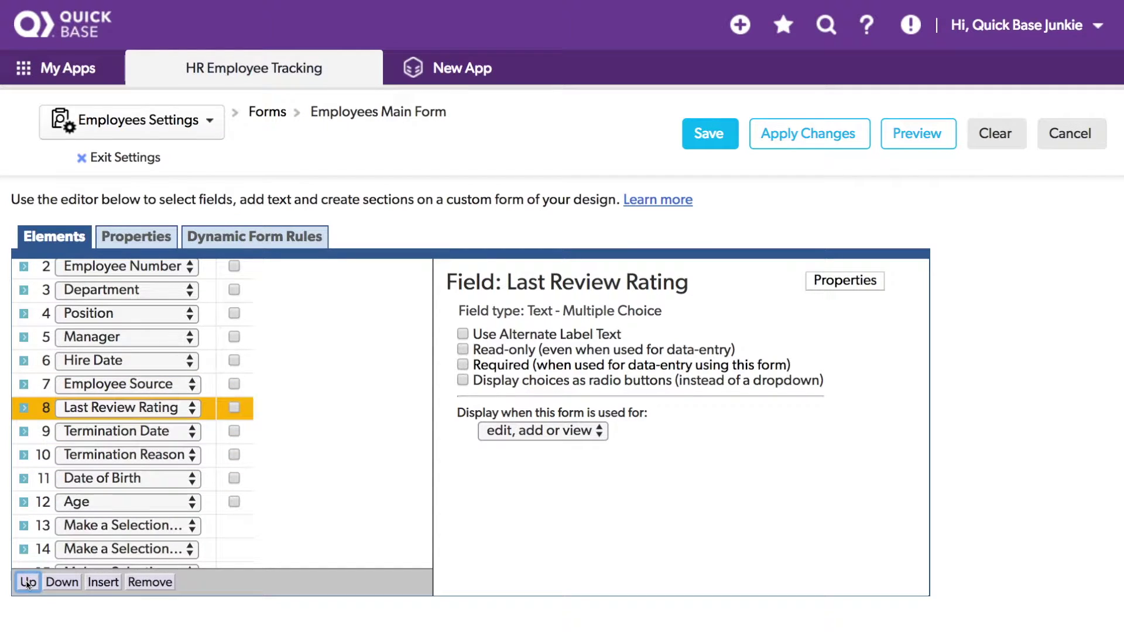
left_click(28, 582)
left_click(28, 582)
left_click(28, 582)
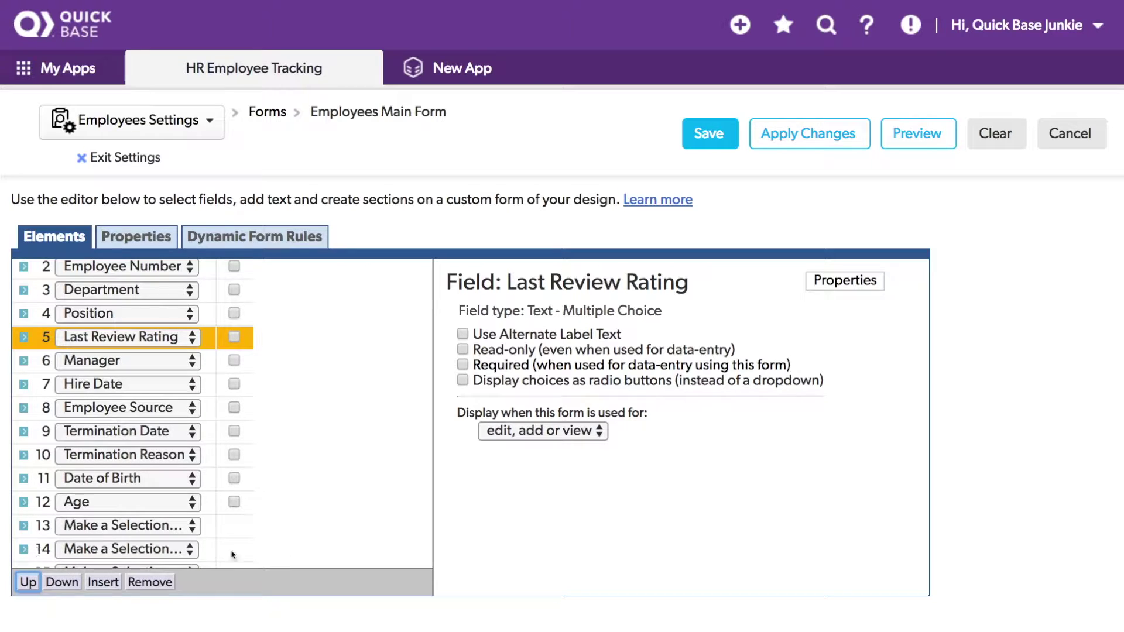
Tick Same Row for Last Review Rating, Employee Source and Age.
scroll(341, 505, "up", 2)
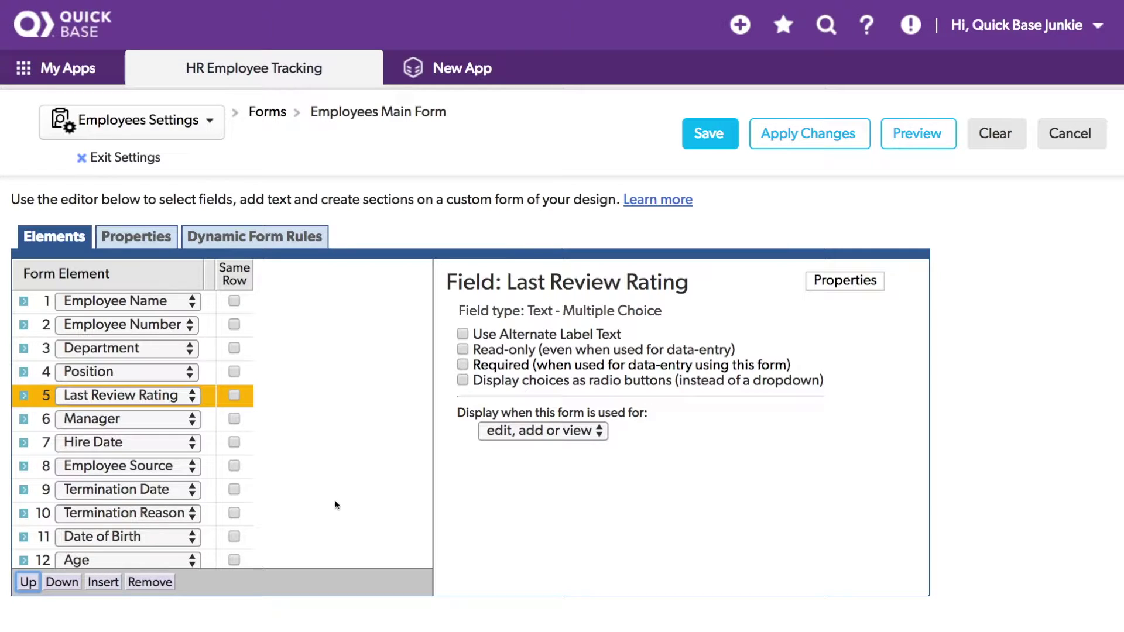
left_click(235, 397)
left_click(234, 467)
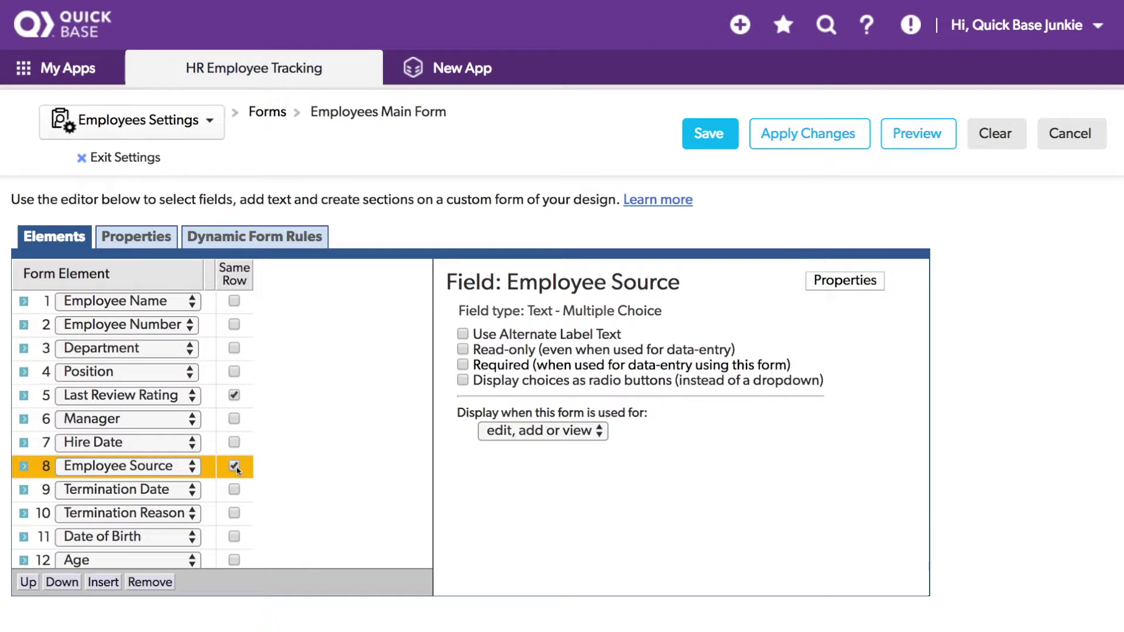
scroll(236, 469, "down", 1)
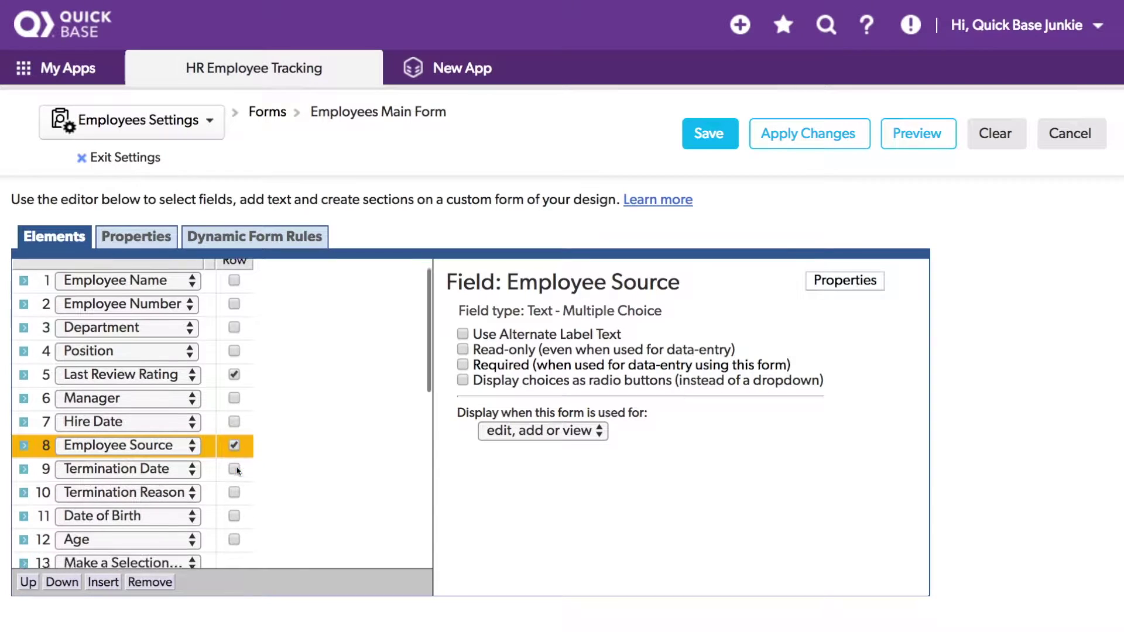
left_click(235, 535)
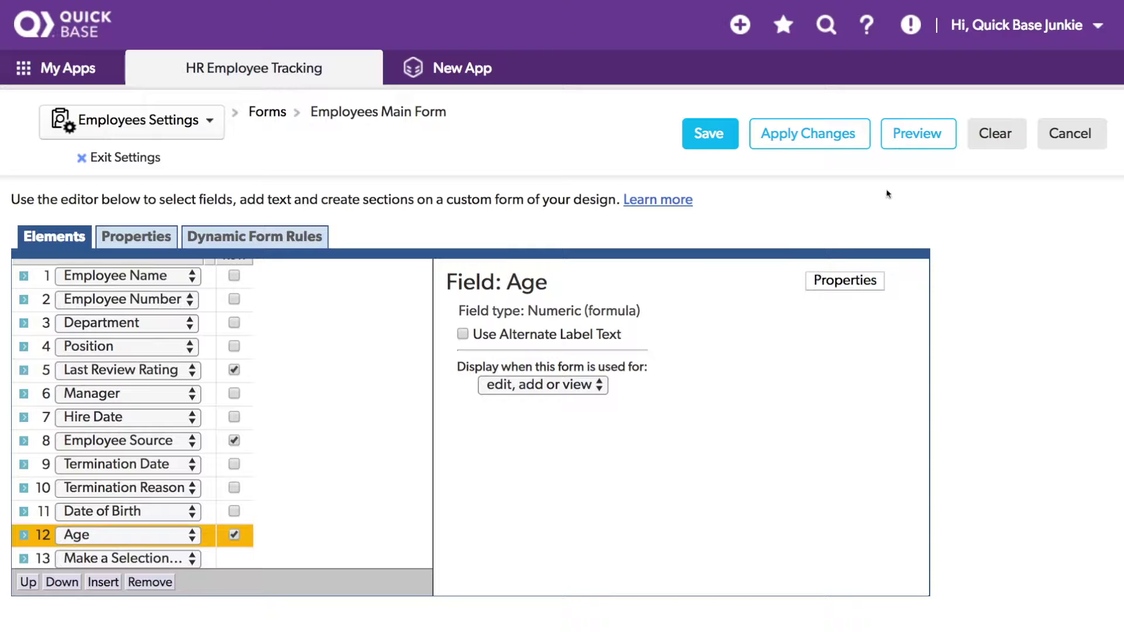
Save the customised Employees form layout.
left_click(711, 134)
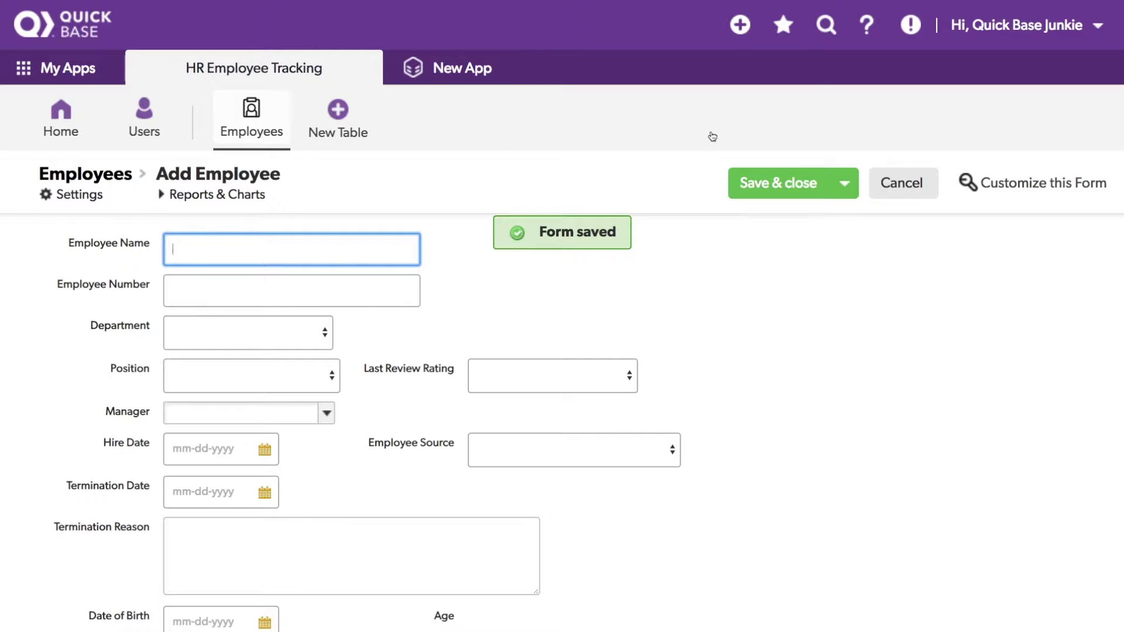
Insert a section heading titled 'Current Position' above the Department field.
left_click(1026, 186)
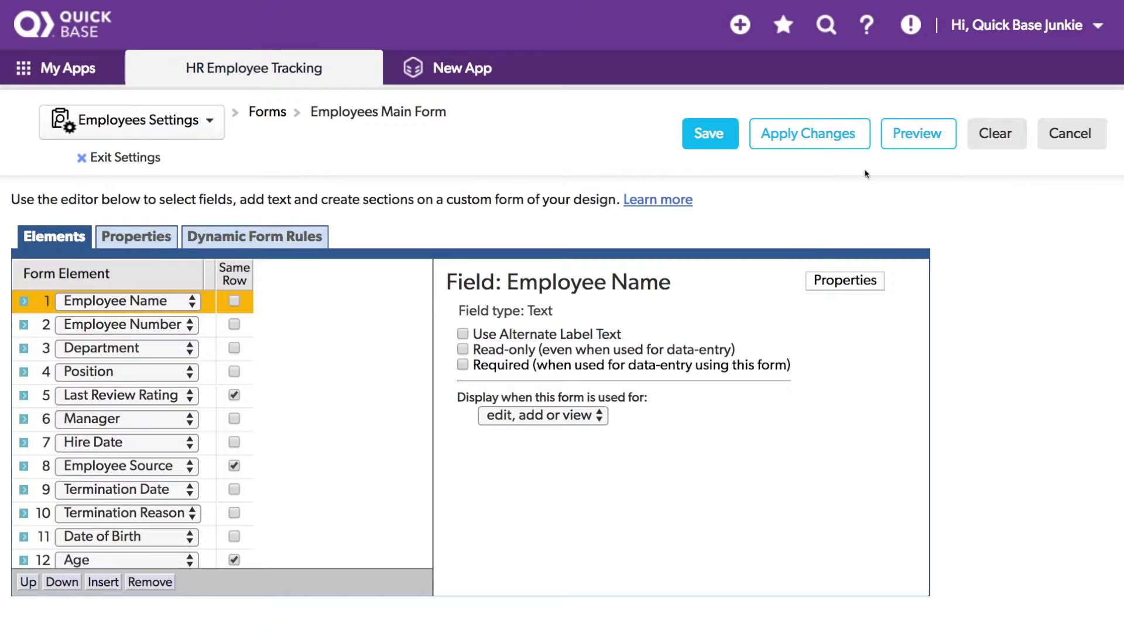
left_click(205, 351)
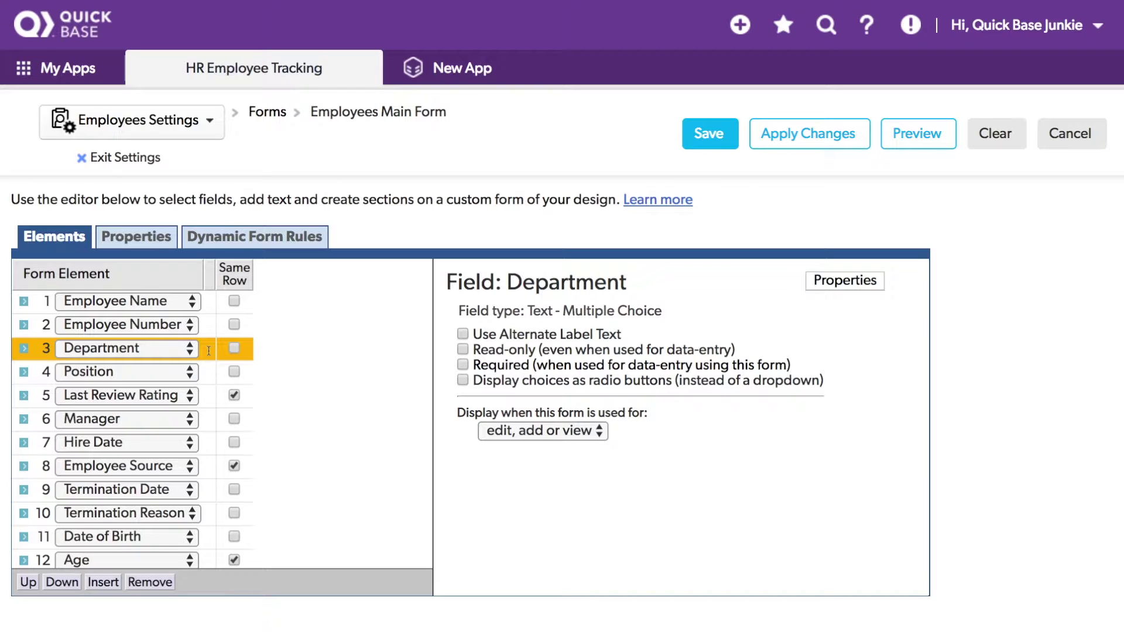
left_click(109, 583)
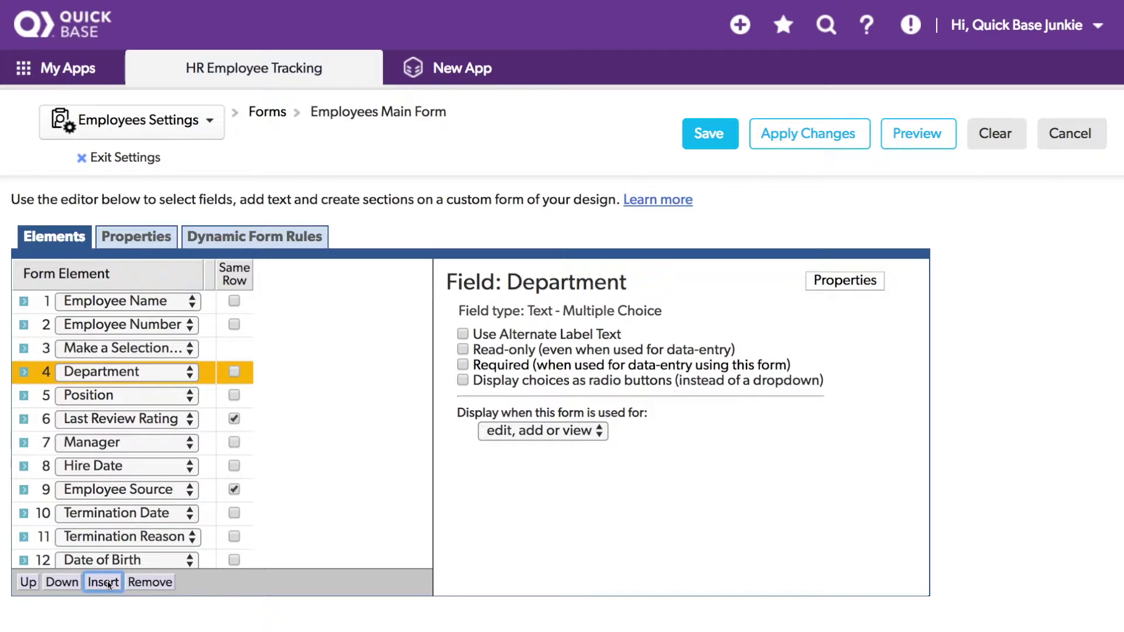
left_click(182, 349)
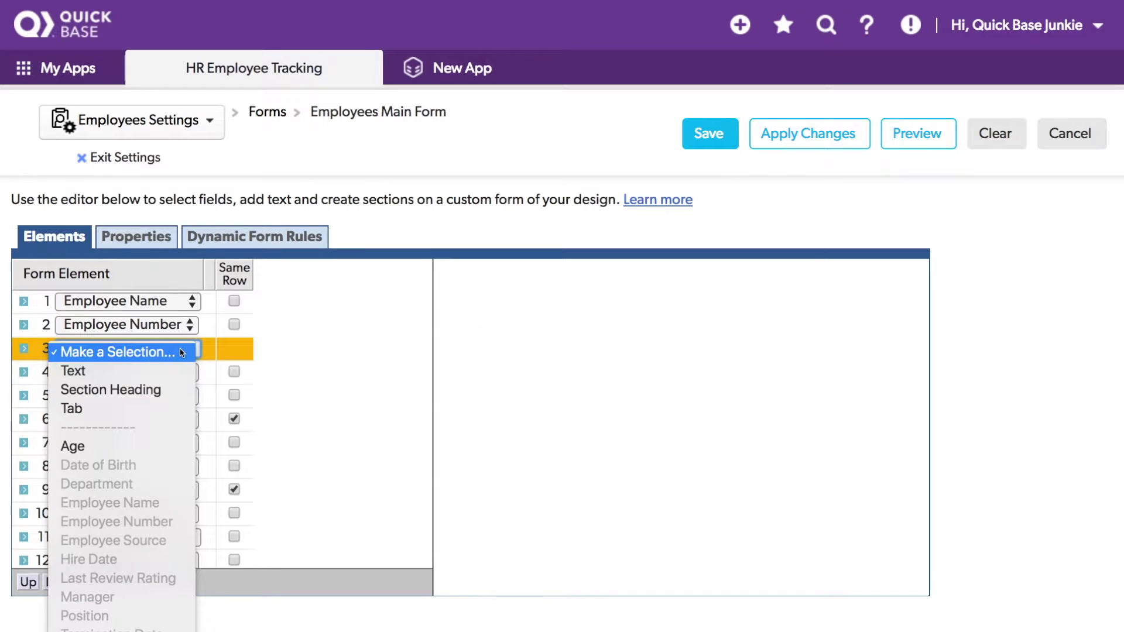
left_click(176, 389)
left_click(532, 345)
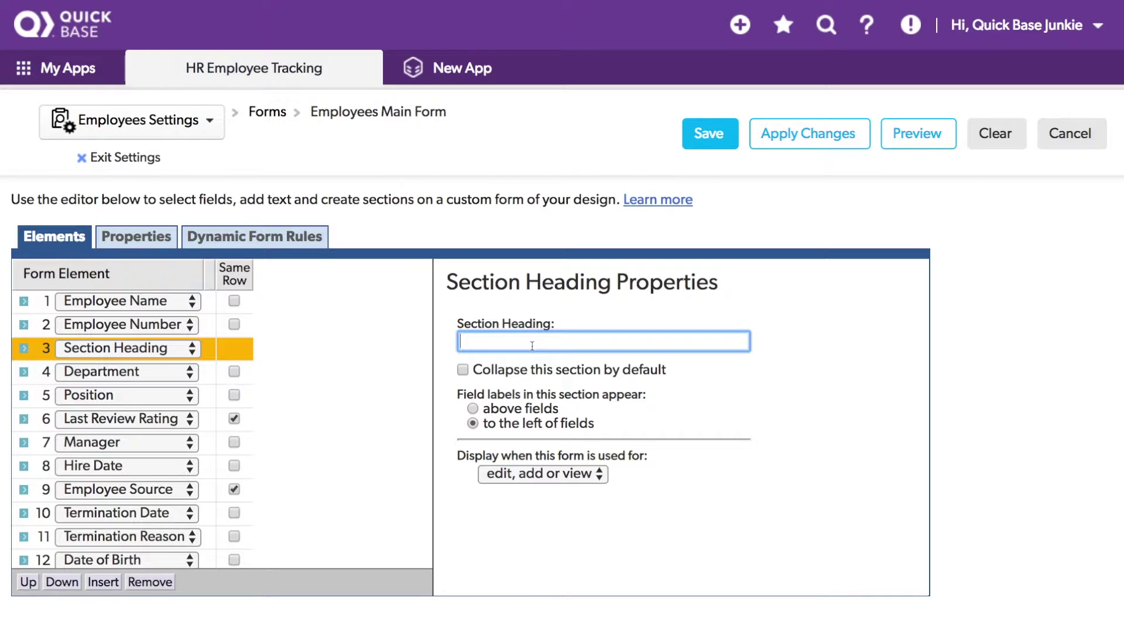
type("Current Position")
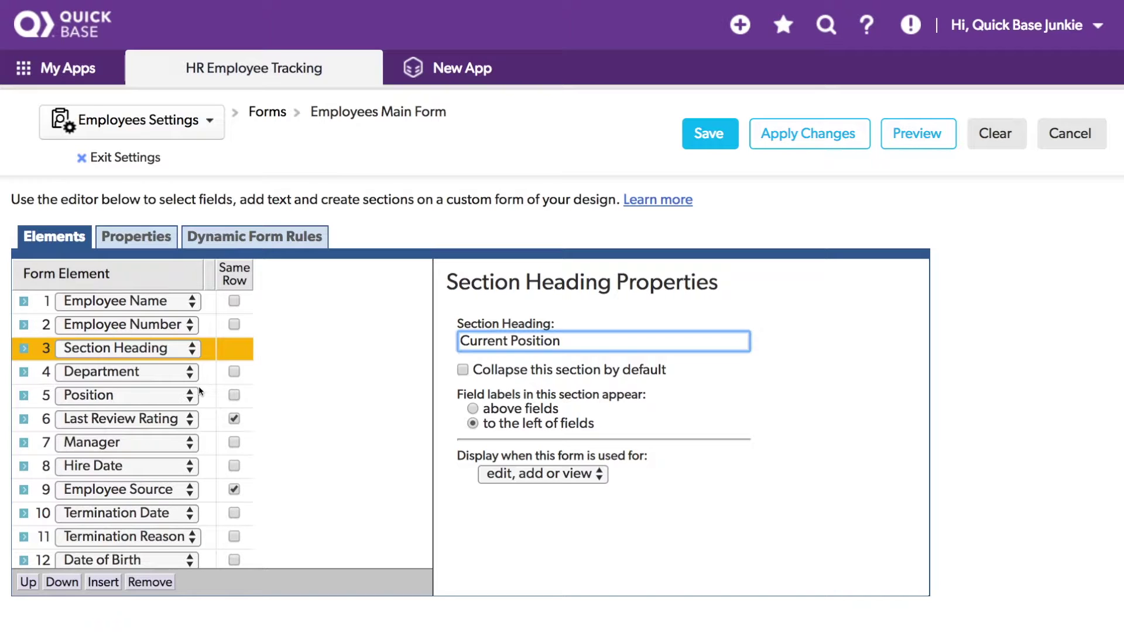
Insert a 'Date' section heading above Hire Date with field labels above fields.
left_click(208, 471)
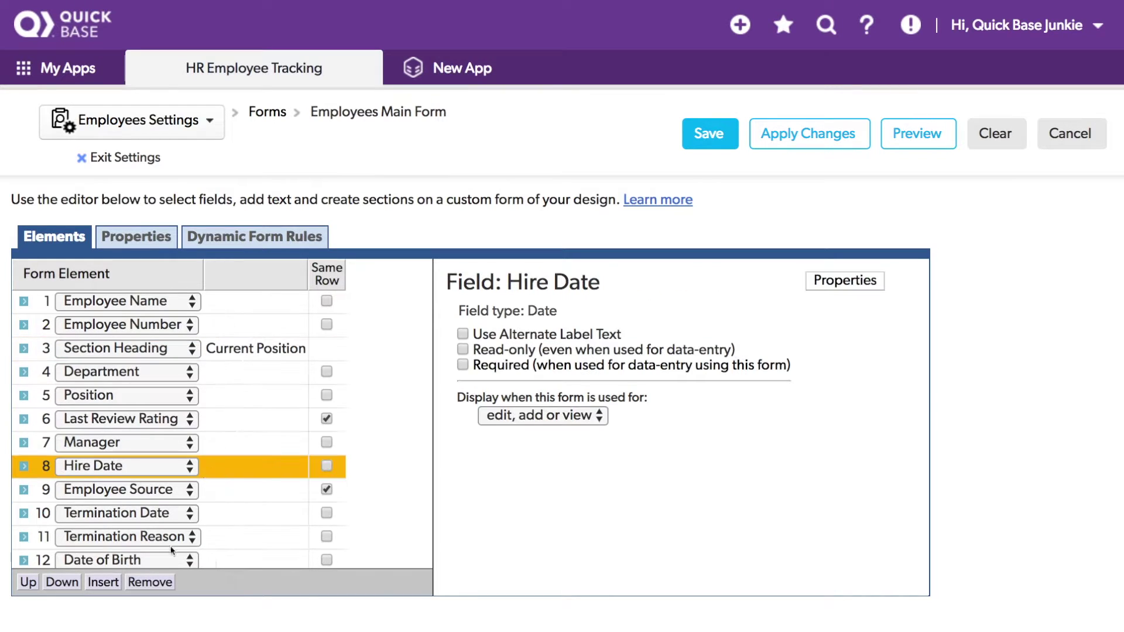
left_click(111, 583)
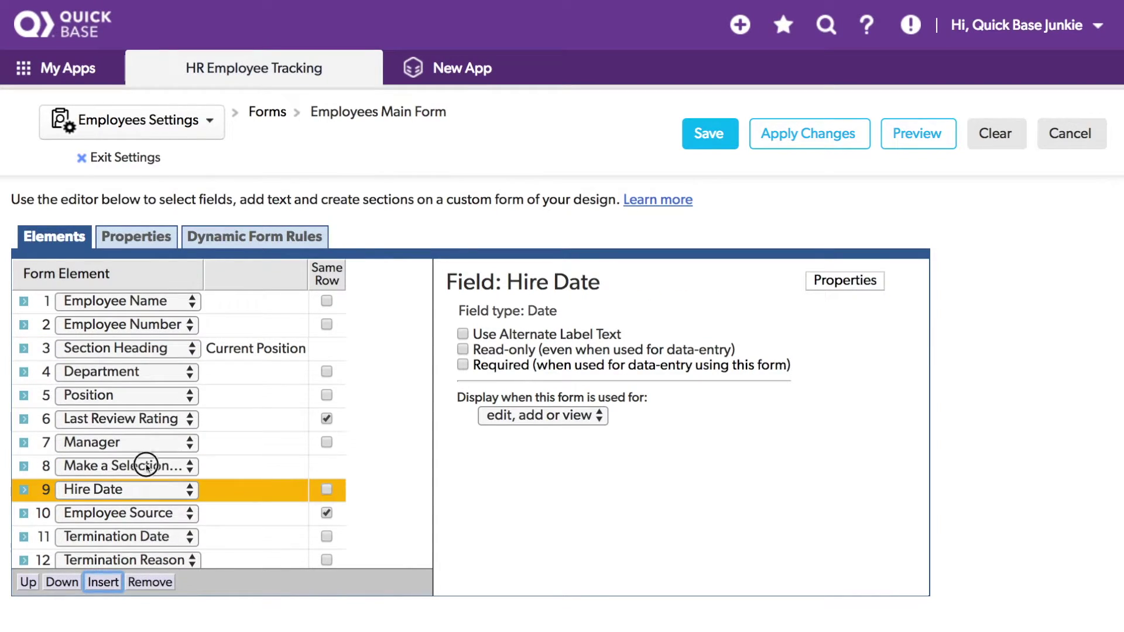
left_click(141, 472)
left_click(111, 507)
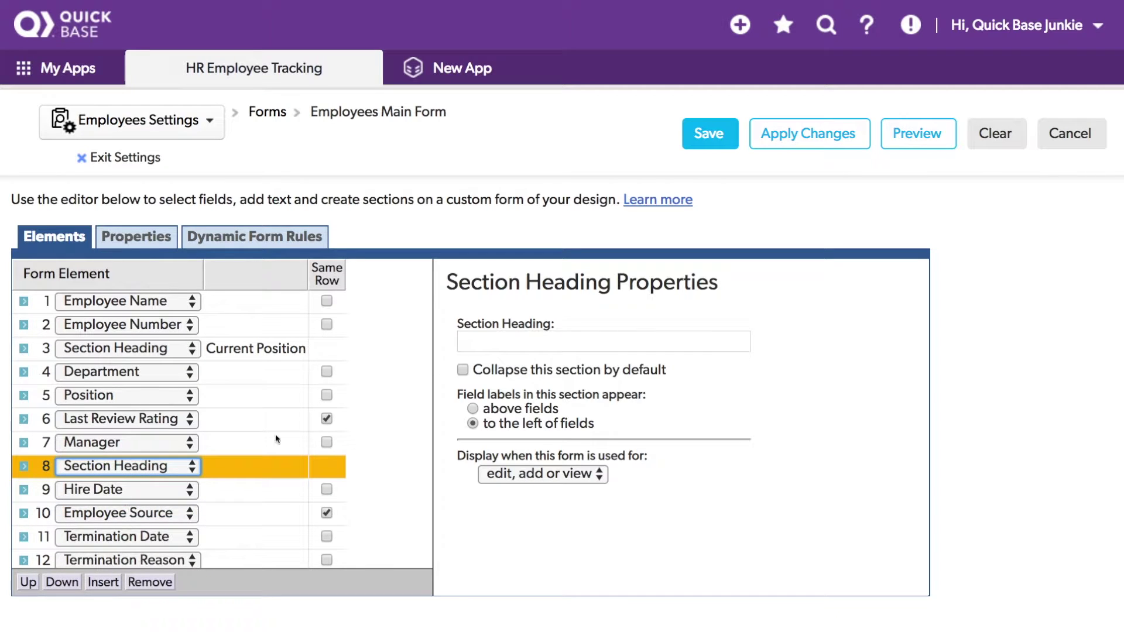
left_click(495, 336)
type("Date")
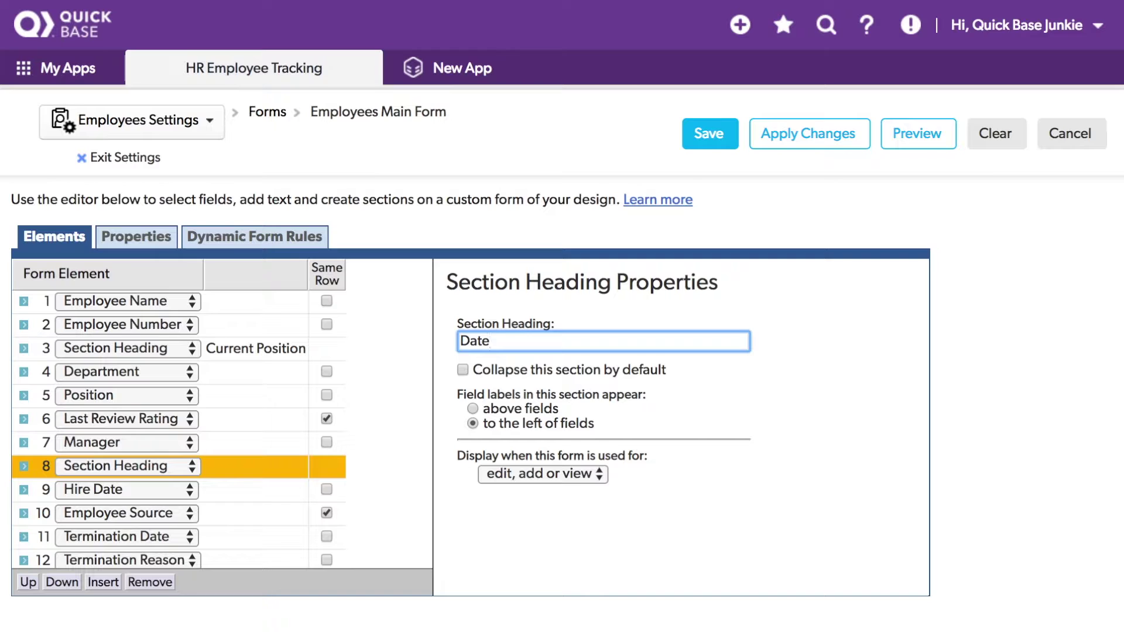
left_click(473, 408)
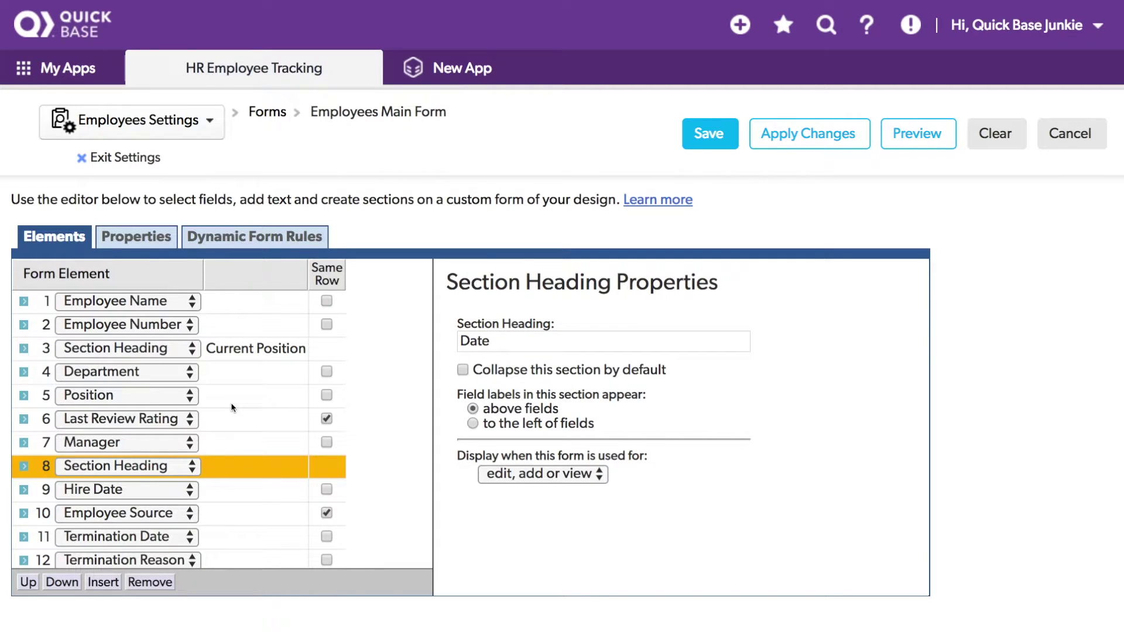
scroll(230, 402, "down", 3)
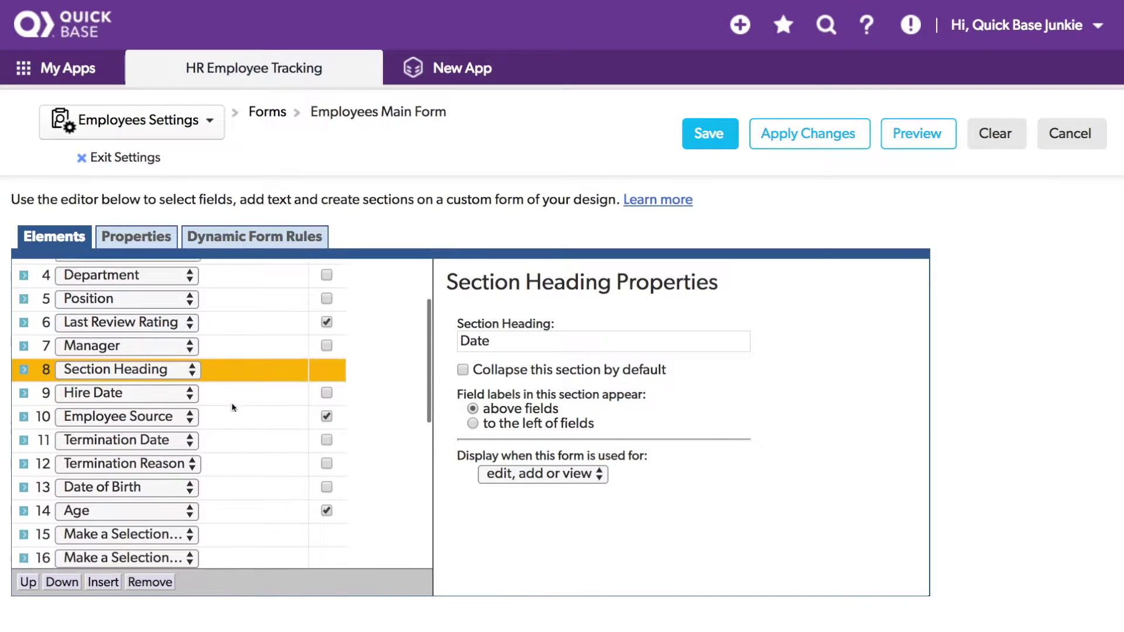
Insert a 'Personal Details' section heading above Date of Birth and save the form.
left_click(220, 466)
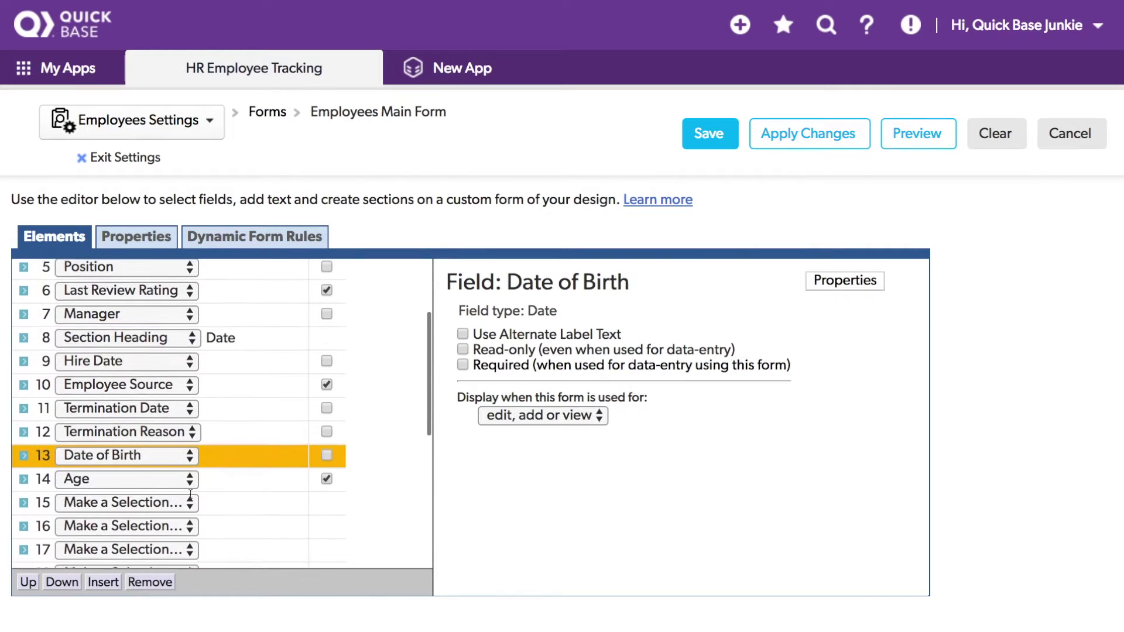
left_click(103, 582)
left_click(126, 455)
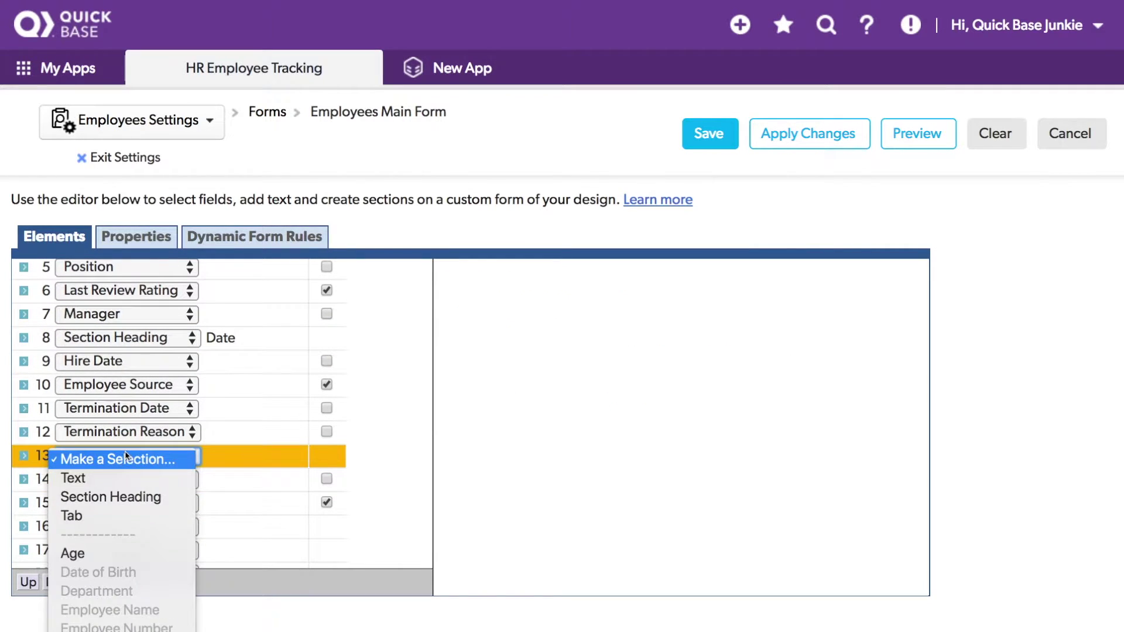
left_click(120, 494)
left_click(478, 343)
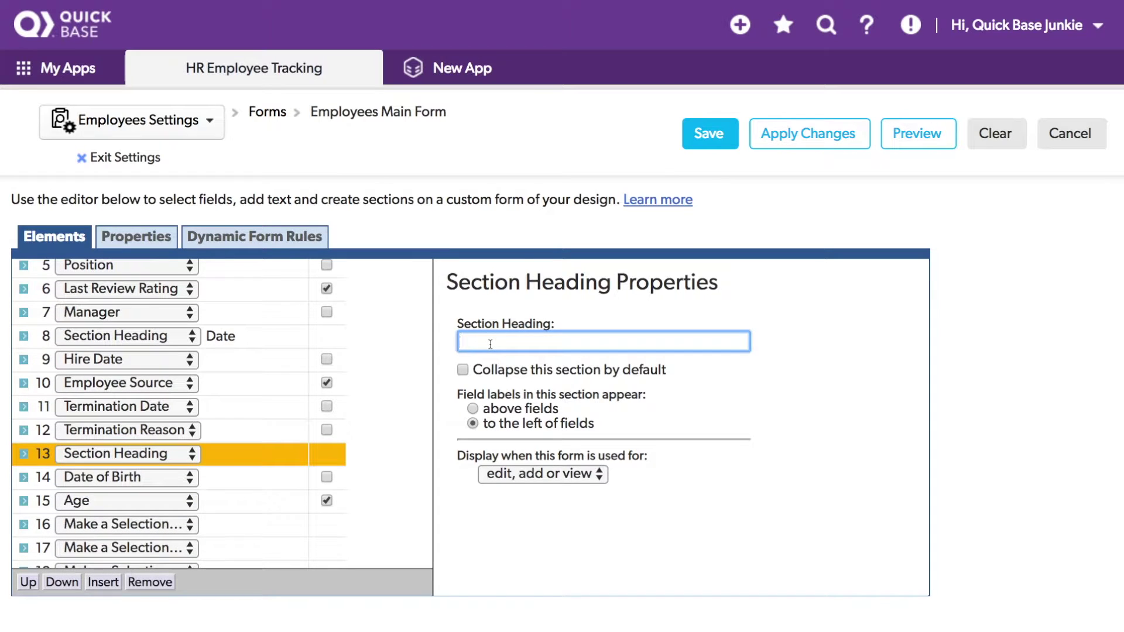
type("Personal Details")
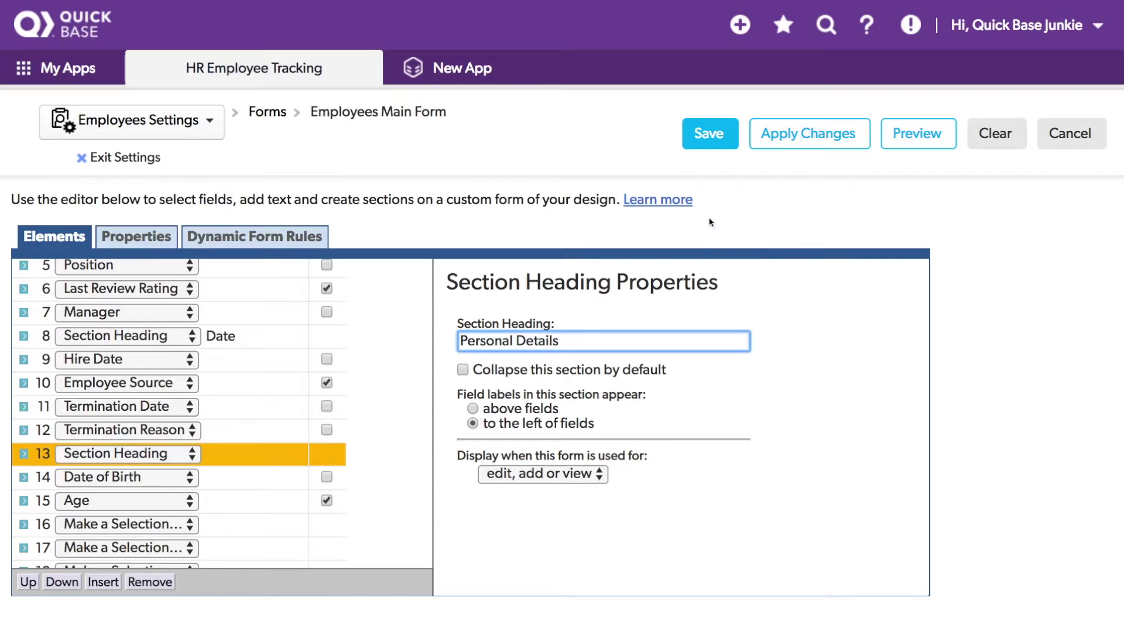
left_click(720, 142)
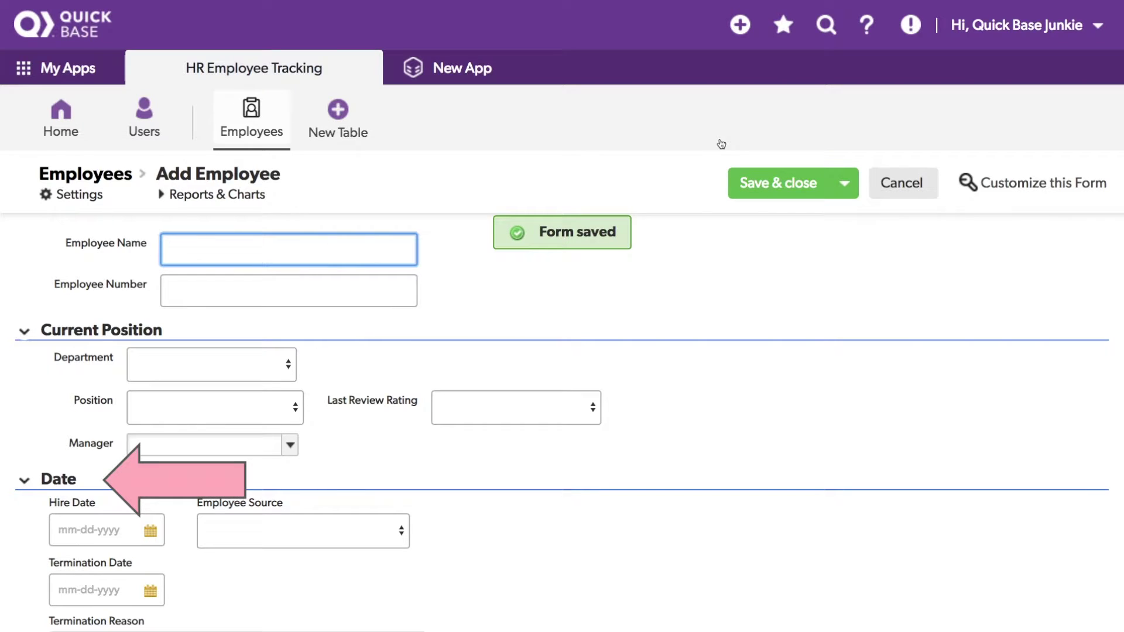
Scroll the Add Employee form and collapse and expand the Date section twice.
scroll(693, 157, "down", 4)
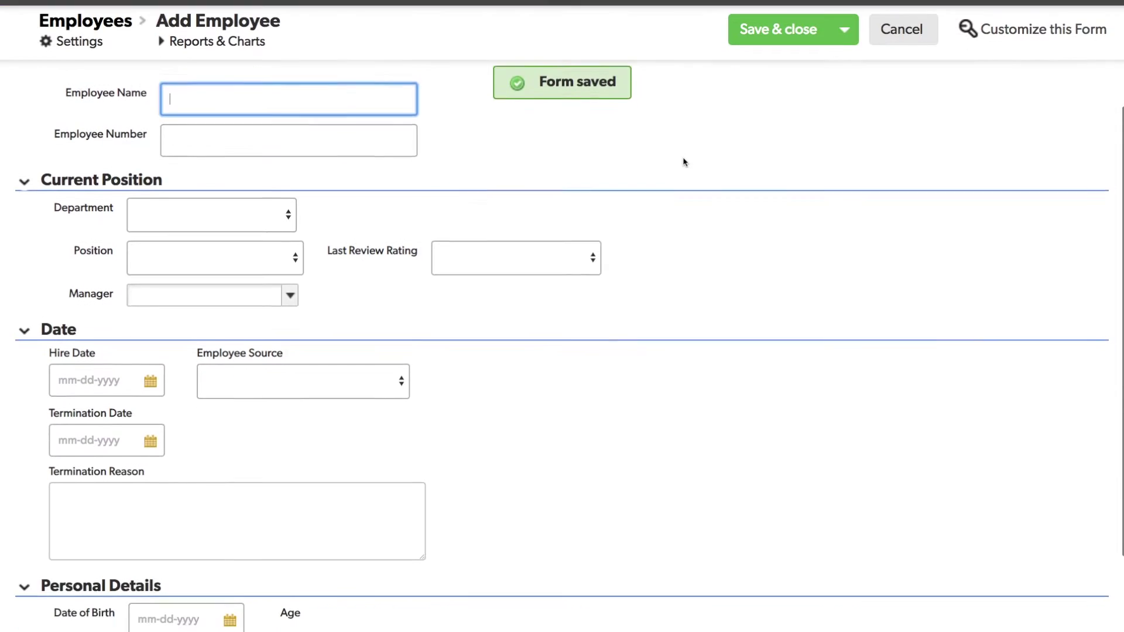
scroll(684, 162, "down", 1)
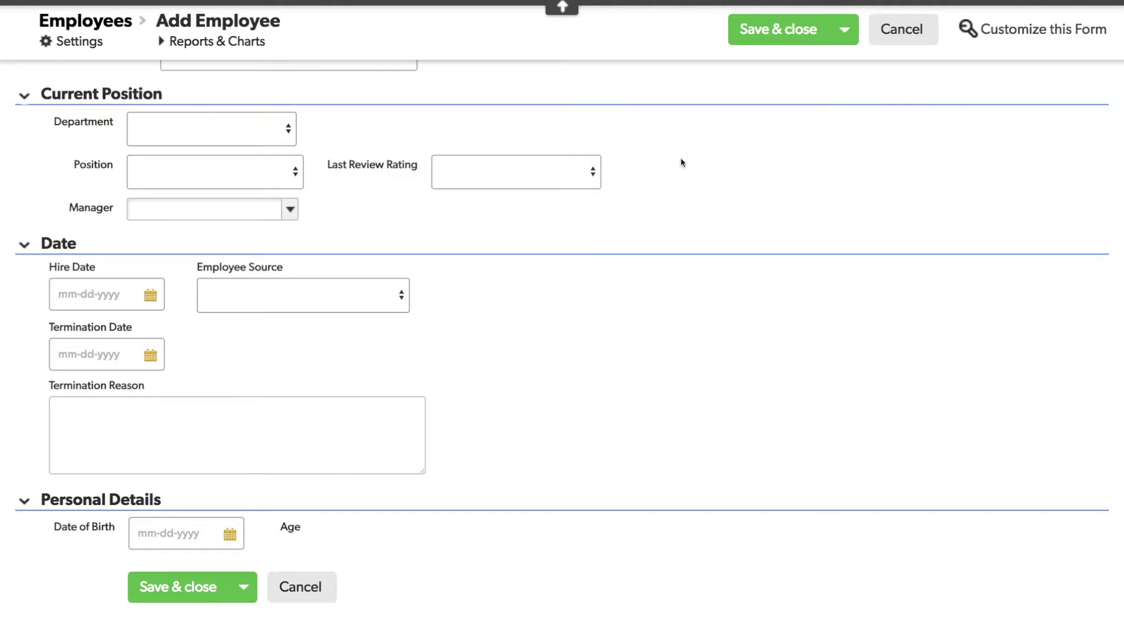
left_click(24, 244)
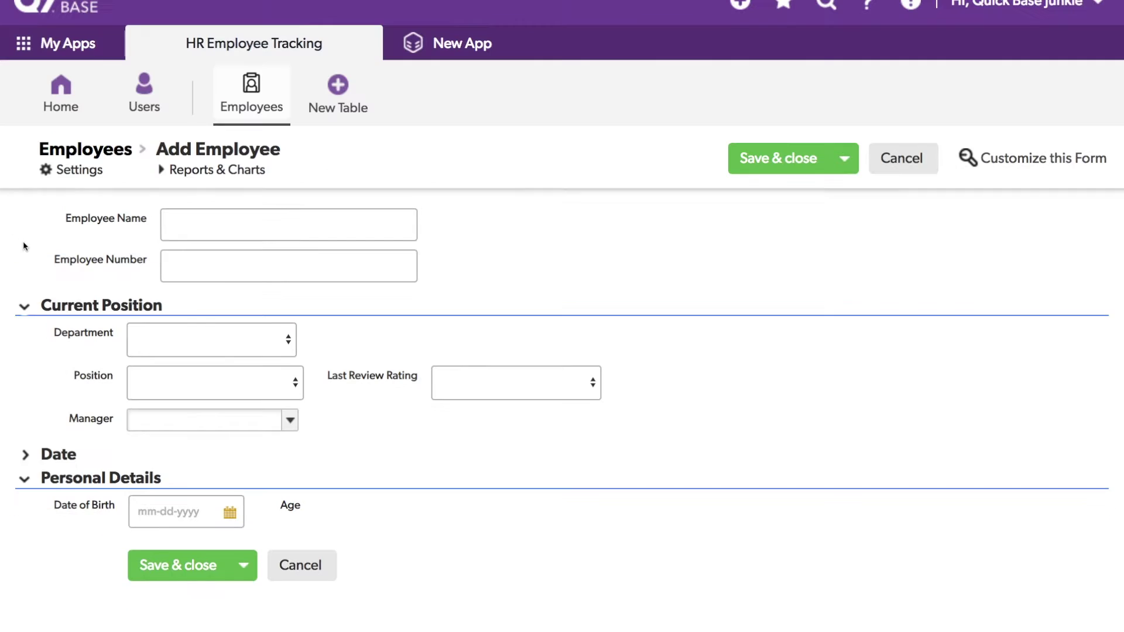
left_click(25, 457)
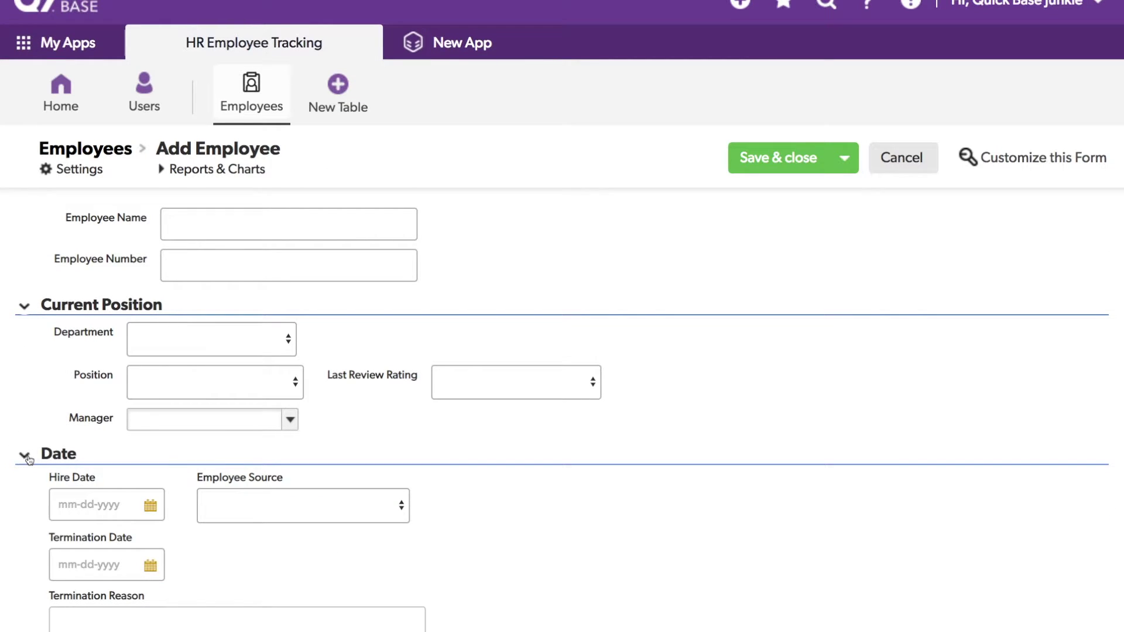
left_click(28, 460)
left_click(27, 459)
Convert the Personal Details section heading into a tab.
left_click(1031, 161)
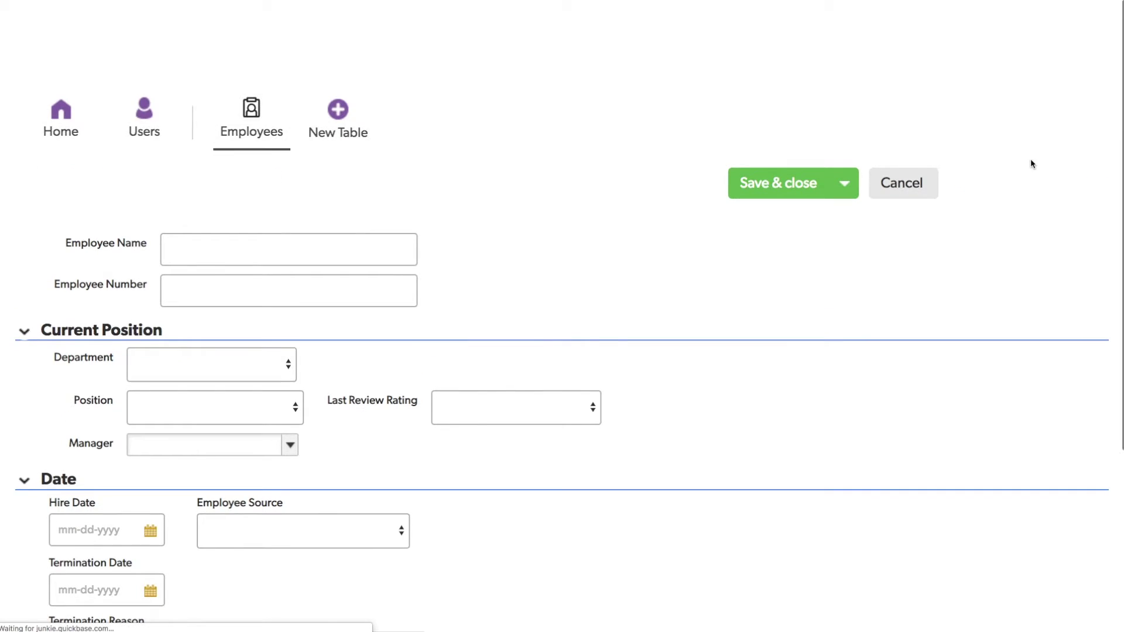
scroll(286, 380, "down", 2)
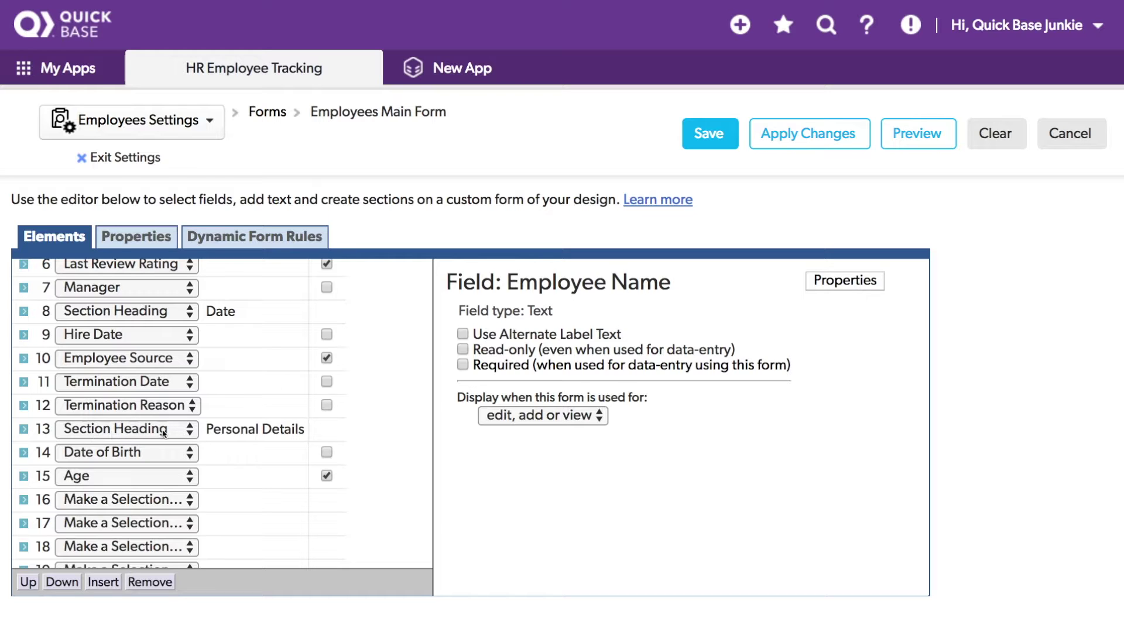
left_click(188, 429)
left_click(171, 452)
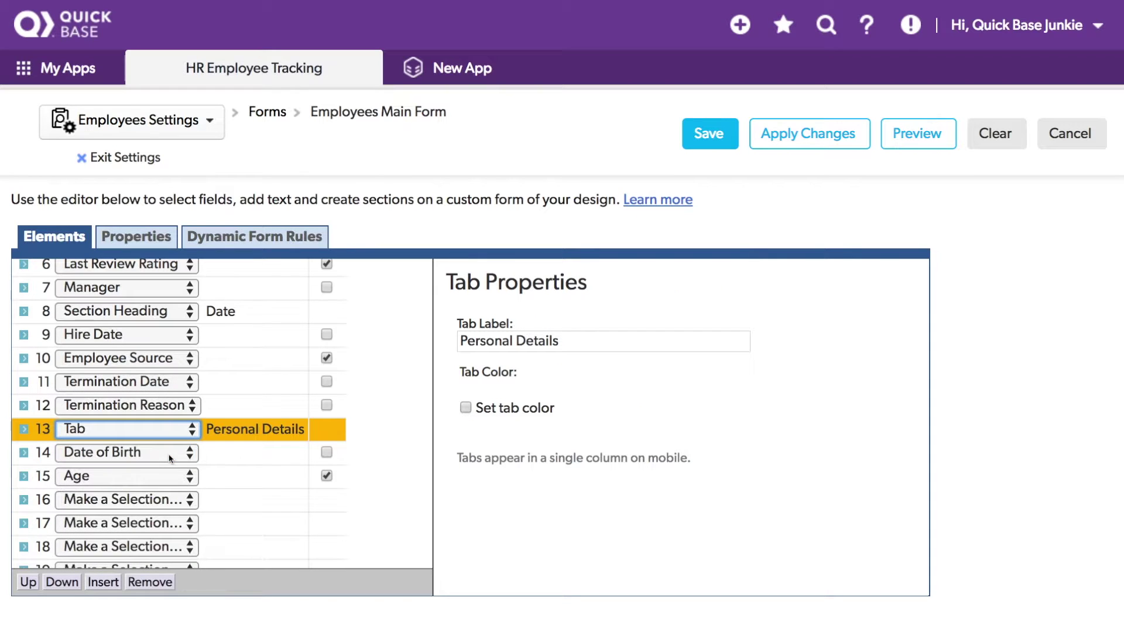
Set a bright magenta colour for the Personal Details tab and save the form.
left_click(465, 408)
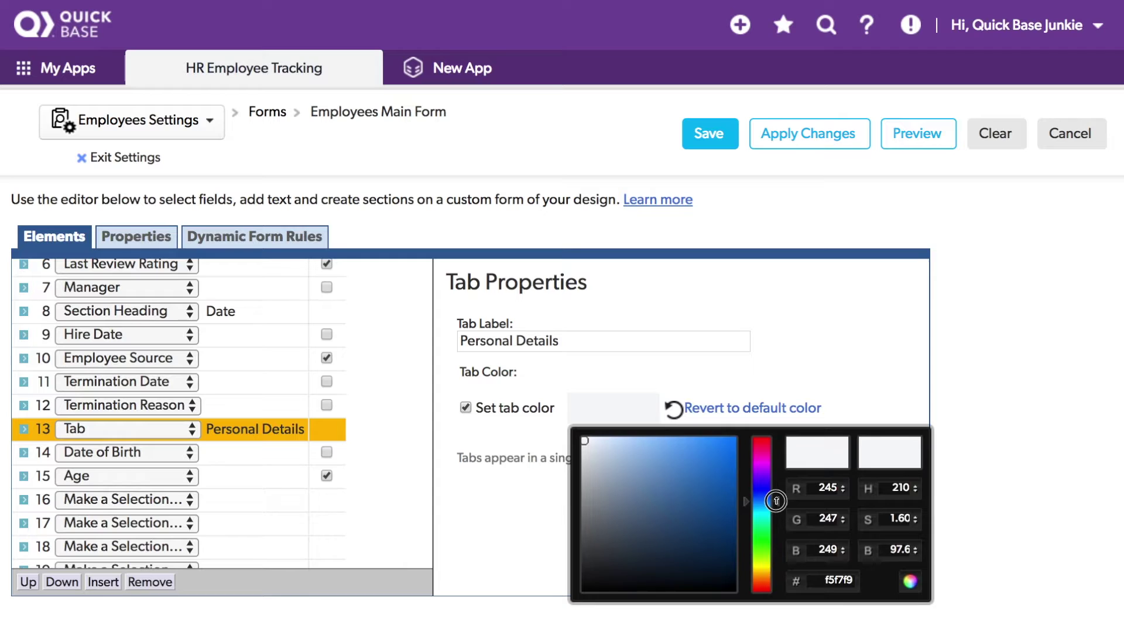
left_click_drag(776, 501, 776, 458)
left_click(695, 458)
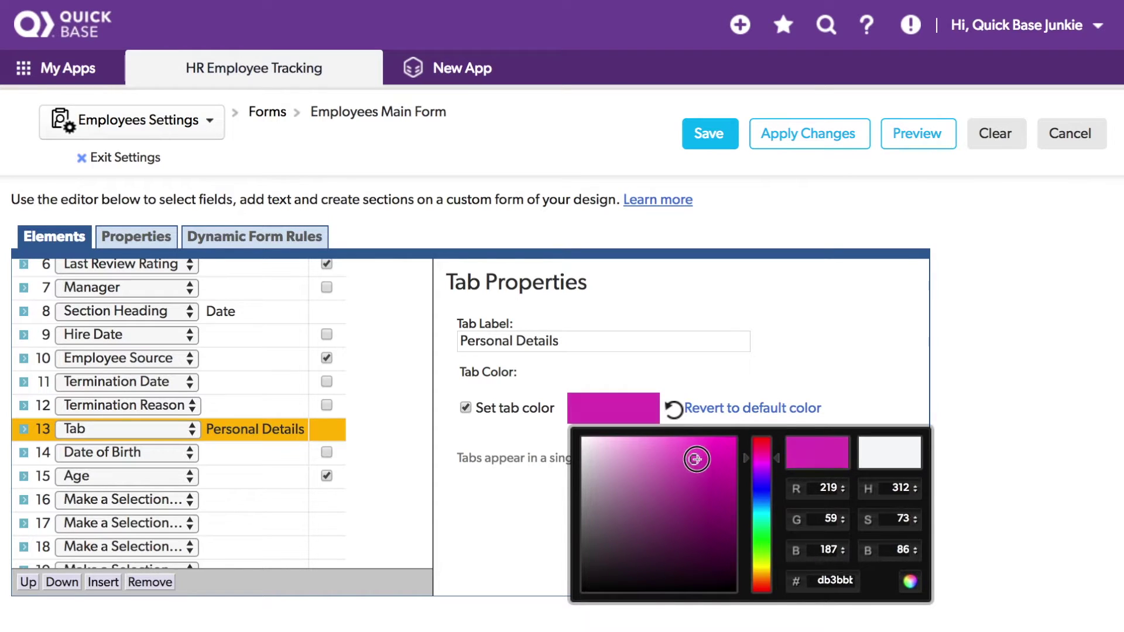
left_click(752, 356)
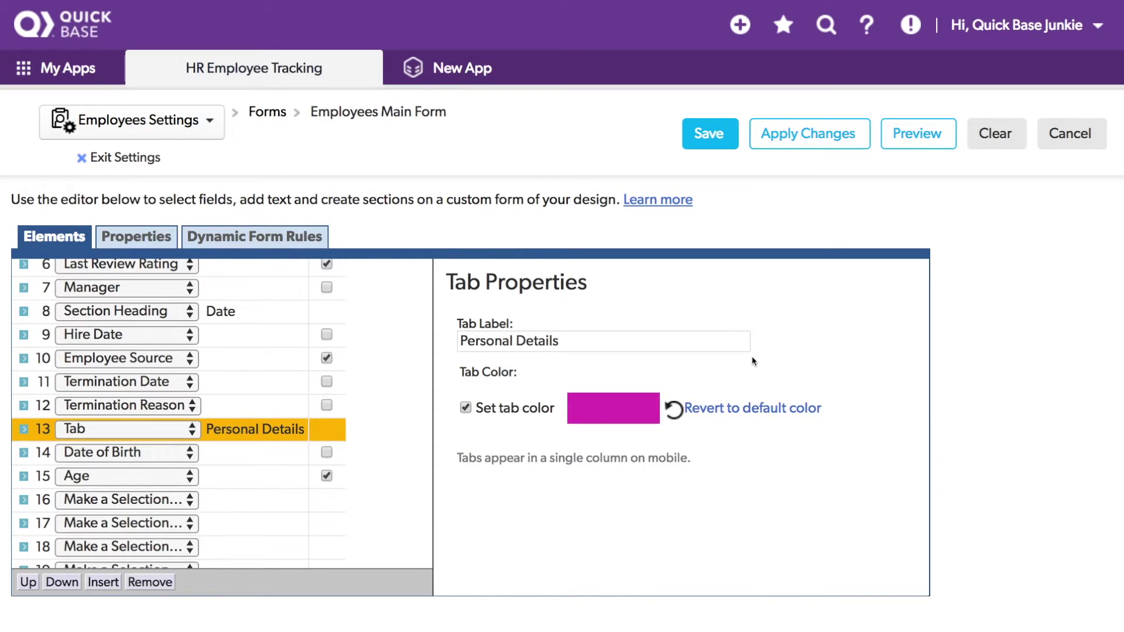
left_click(726, 143)
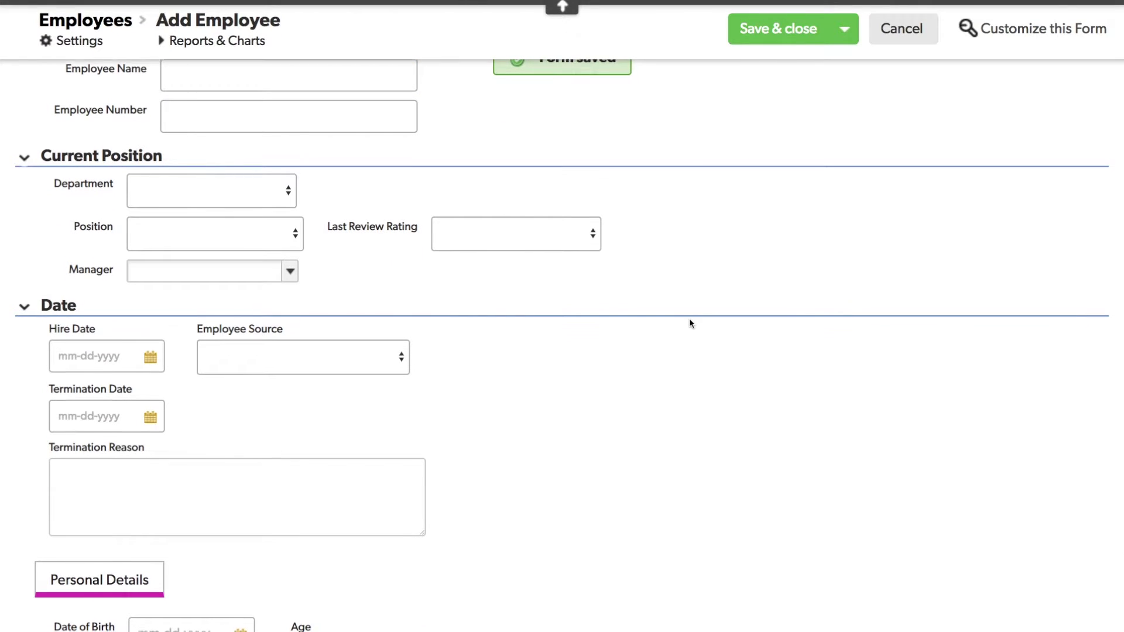
scroll(691, 323, "down", 2)
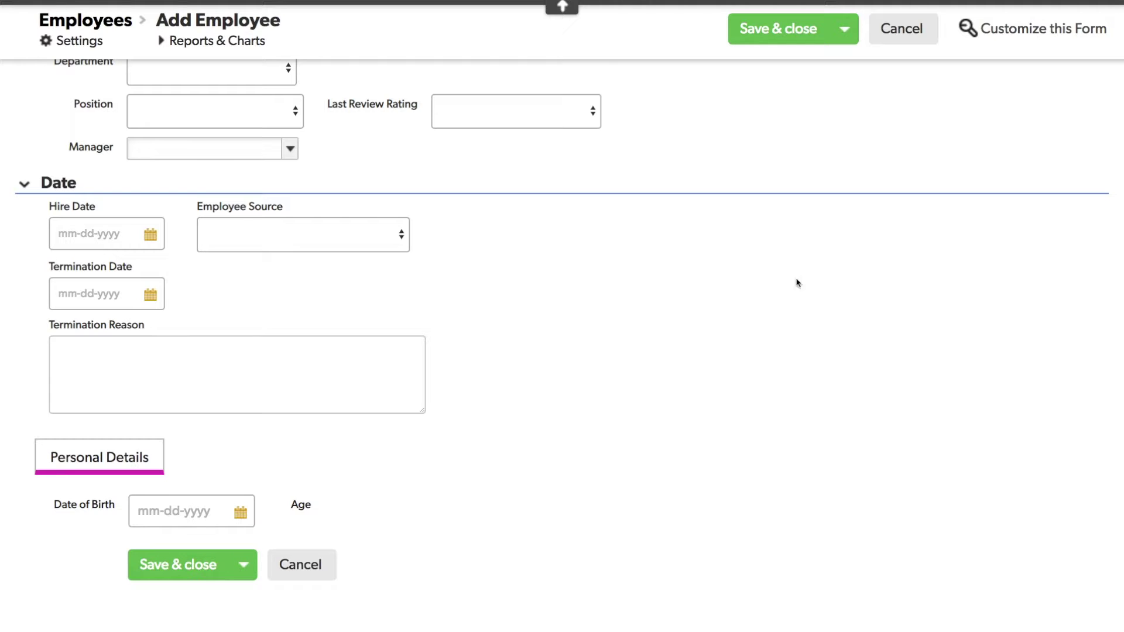
left_click(1039, 32)
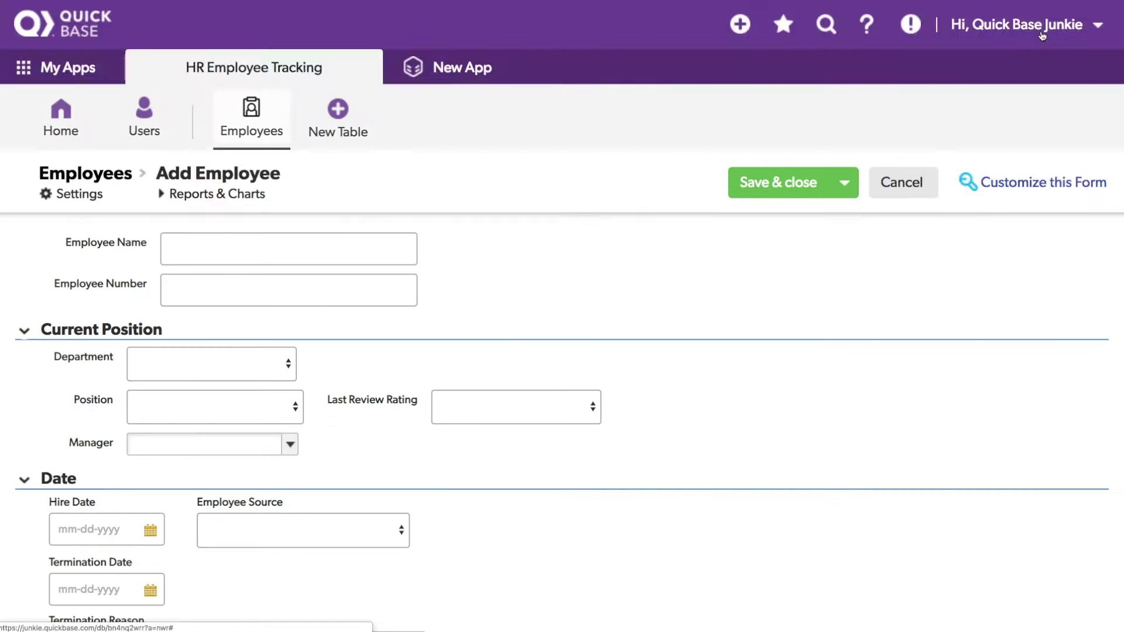
Insert a green 'Employee Info' tab as the form's first element, ahead of Personal Details, and save.
left_click(113, 579)
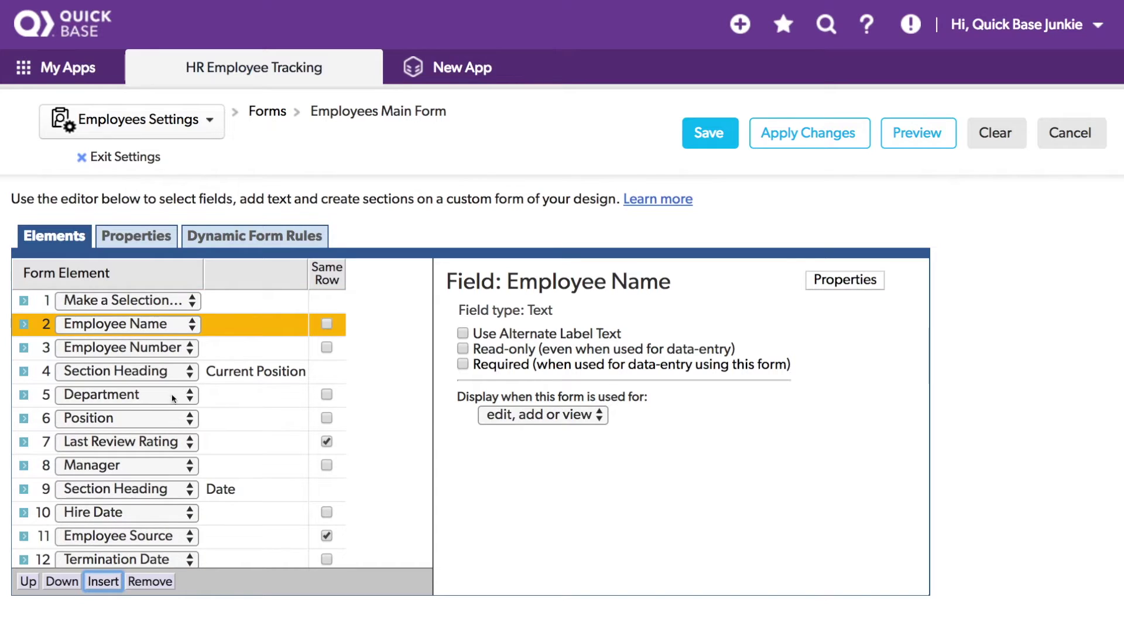
left_click(169, 306)
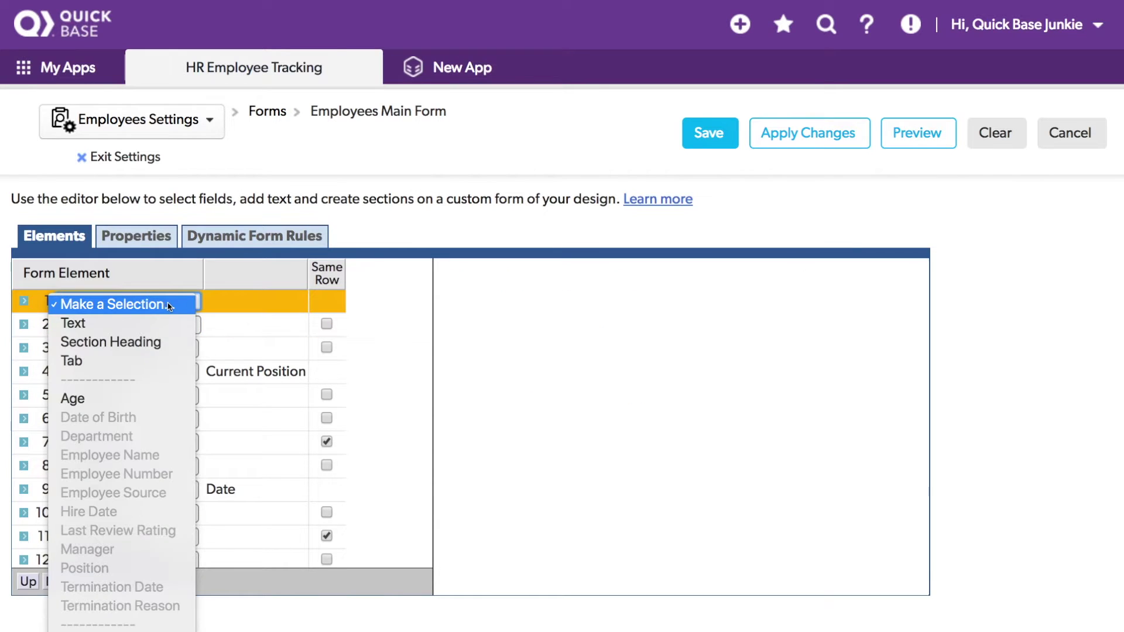
left_click(153, 361)
left_click(502, 338)
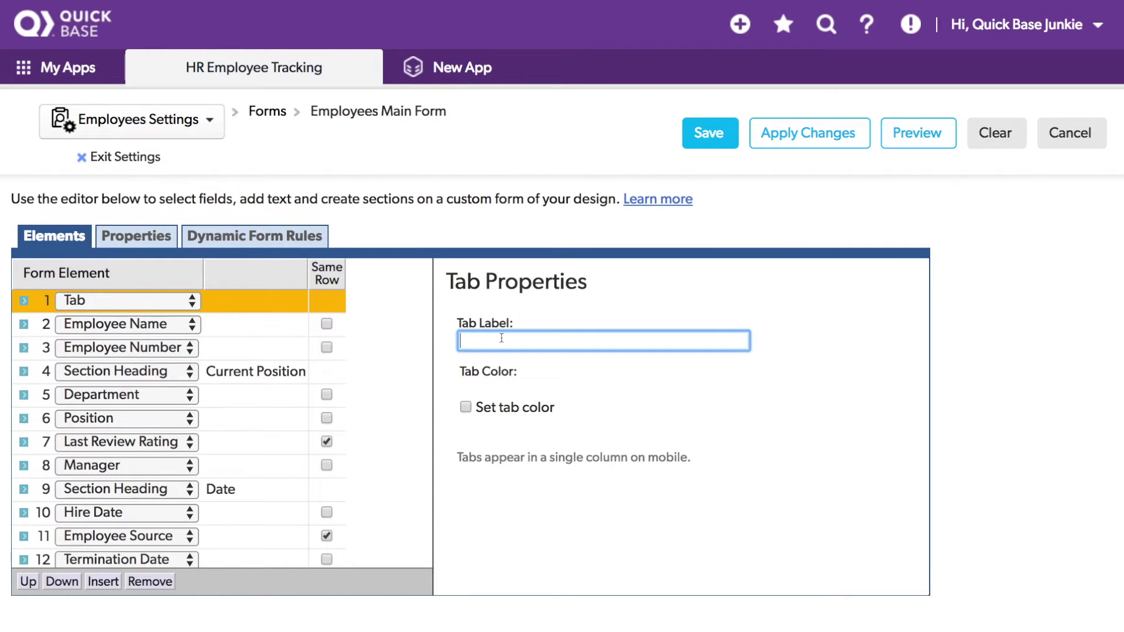
type("Employee Info")
left_click(469, 409)
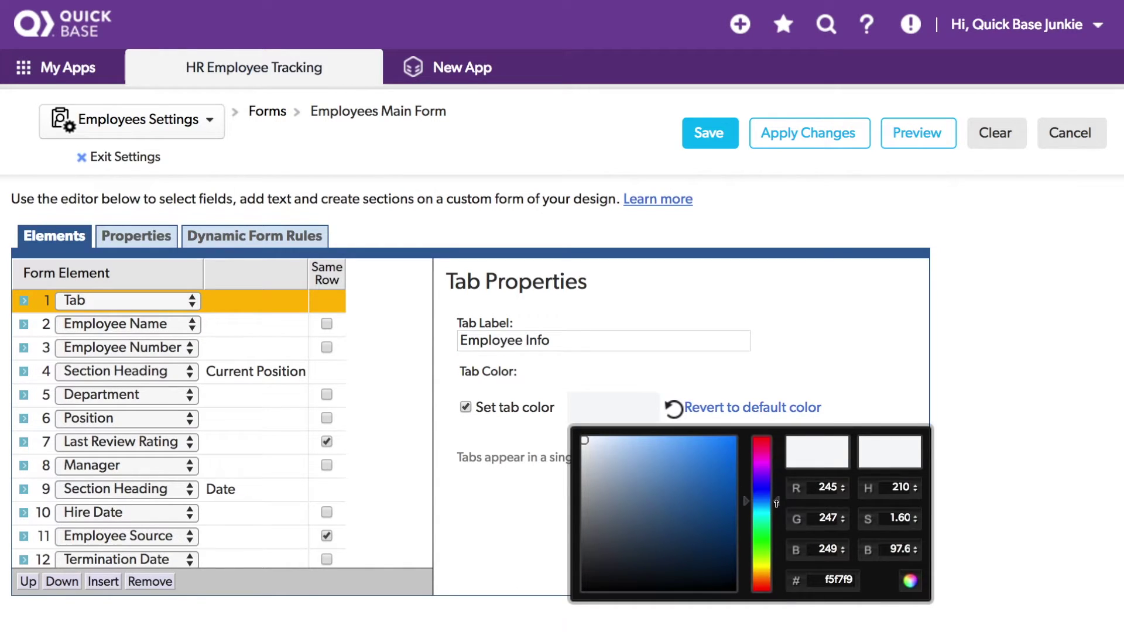
left_click_drag(776, 505, 774, 540)
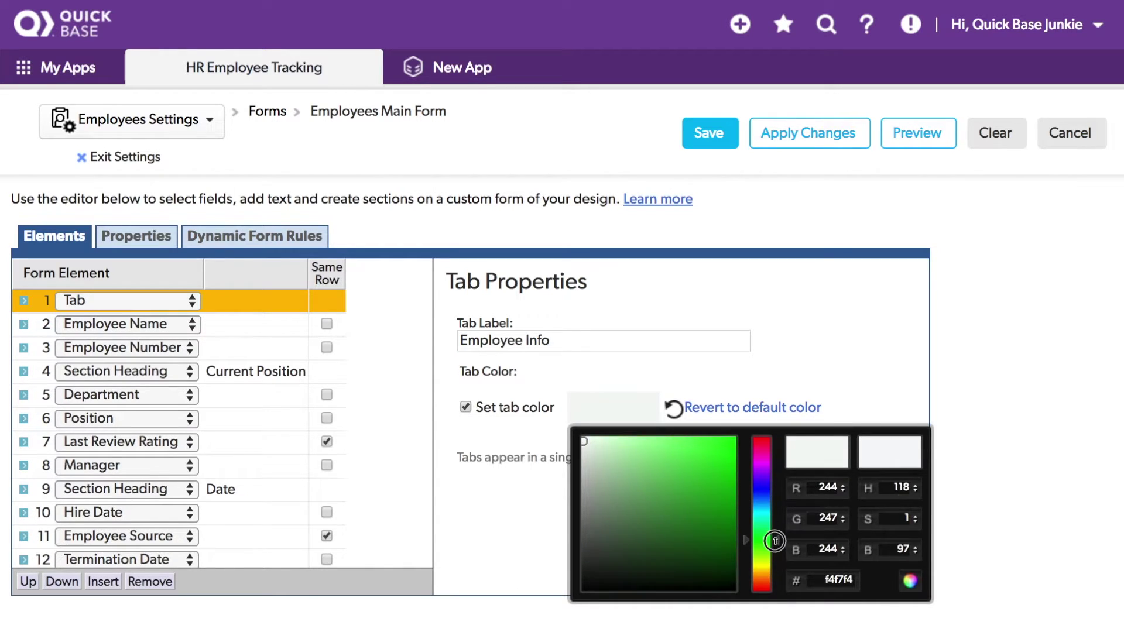
left_click(688, 465)
left_click(749, 384)
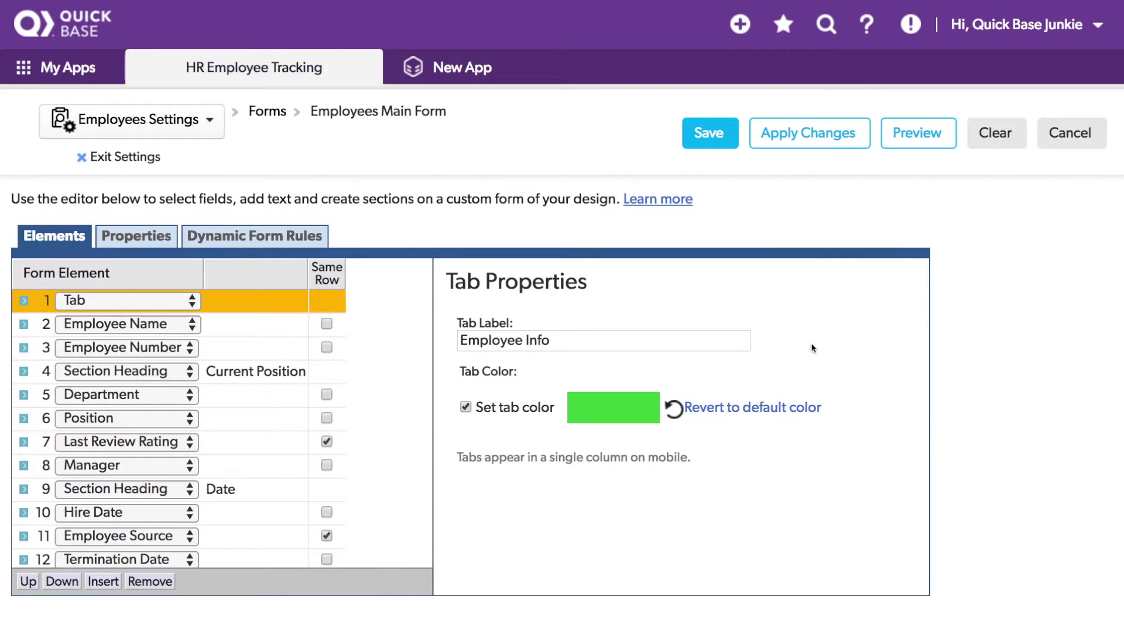
left_click(709, 140)
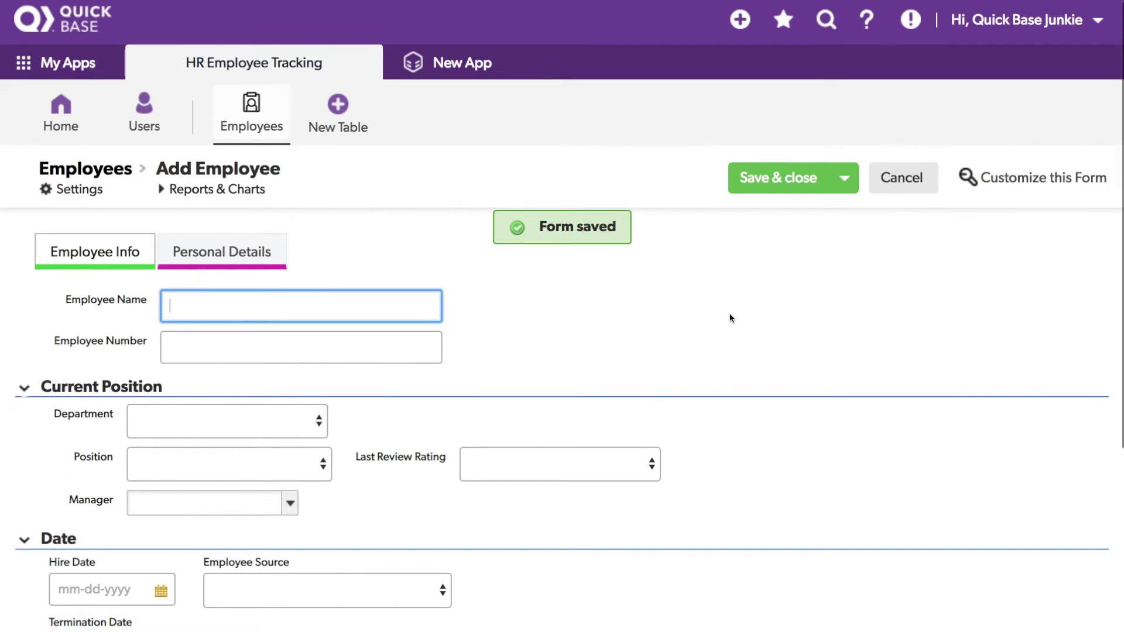
scroll(730, 318, "down", 3)
scroll(730, 318, "down", 1)
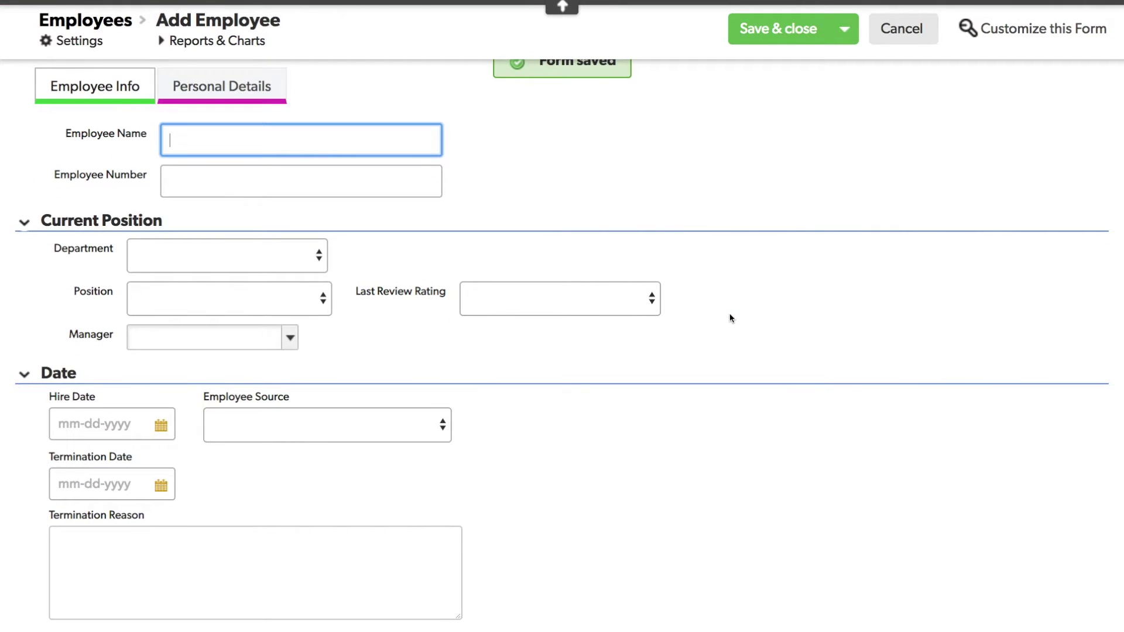
scroll(729, 318, "down", 2)
scroll(729, 318, "up", 2)
left_click(731, 319)
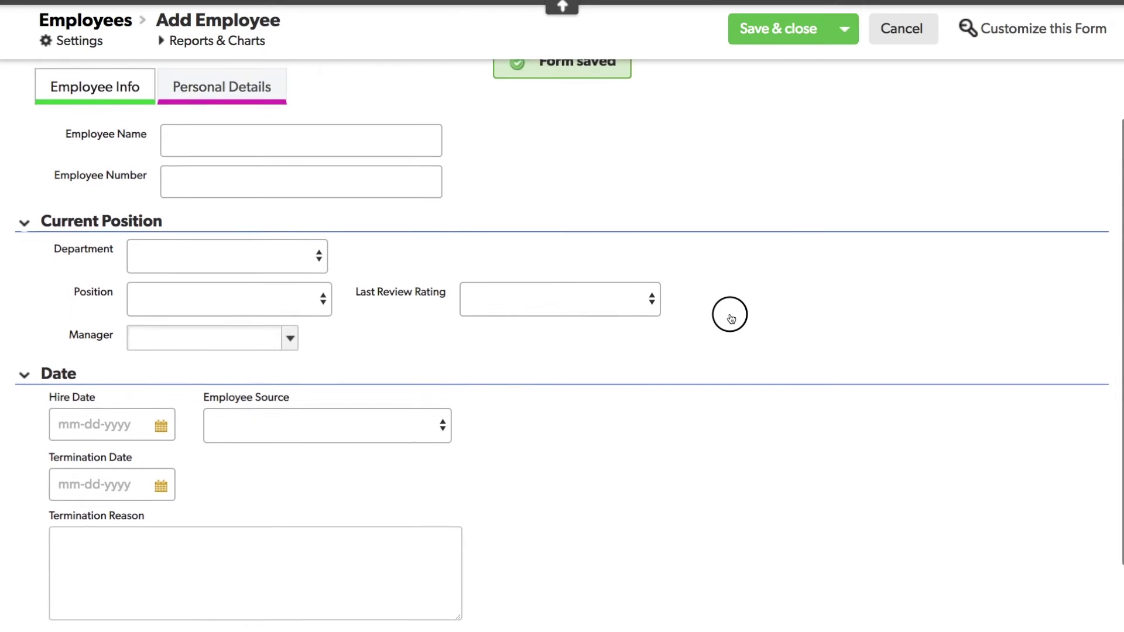
scroll(730, 316, "up", 1)
left_click(220, 127)
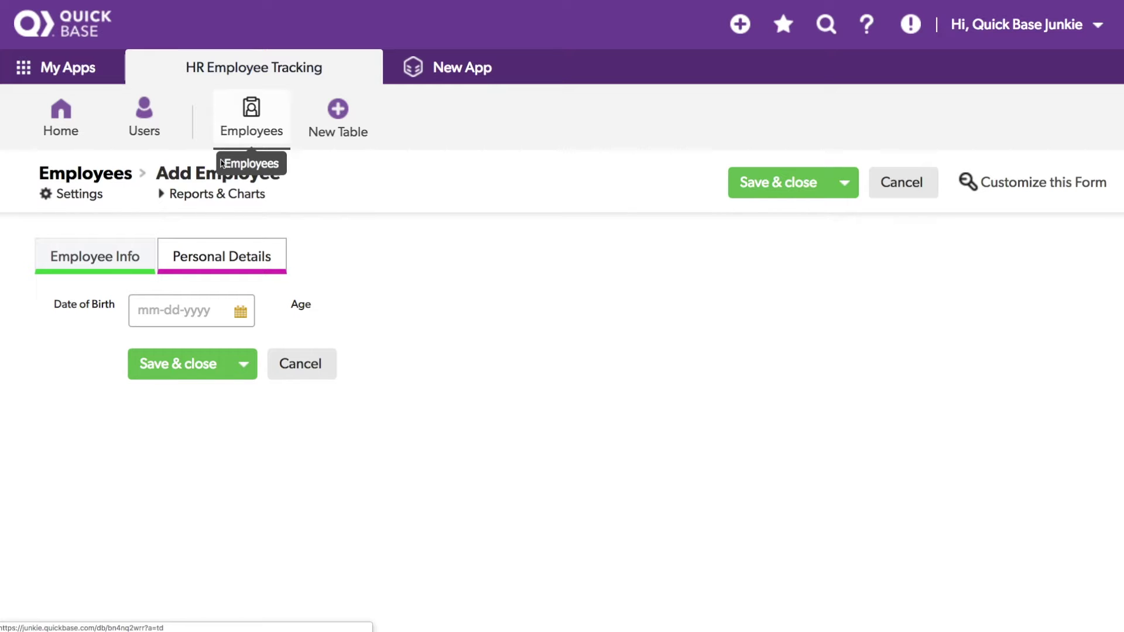
left_click(96, 259)
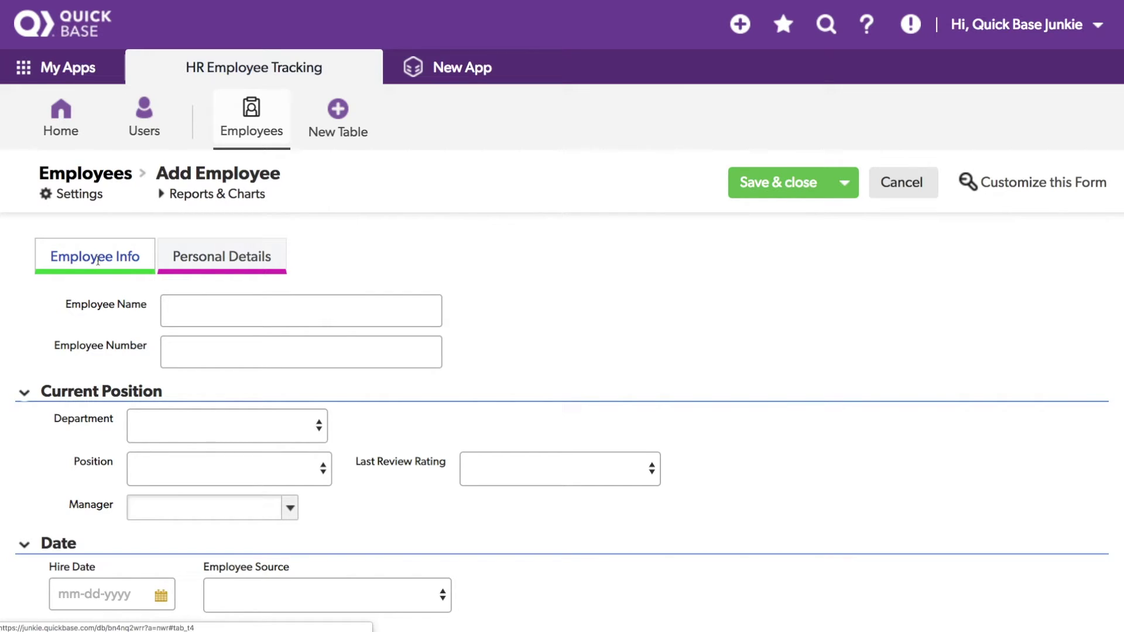
Insert a text note 'Hire date is the actual first day of work.' above Hire Date and save.
left_click(1033, 183)
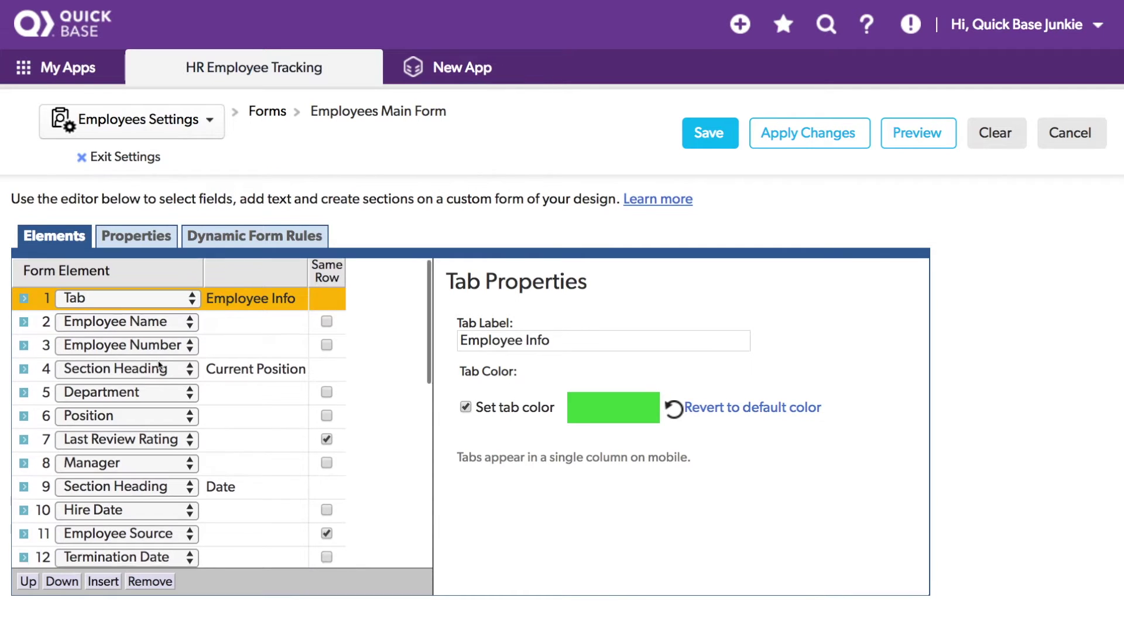
scroll(161, 366, "down", 1)
left_click(216, 478)
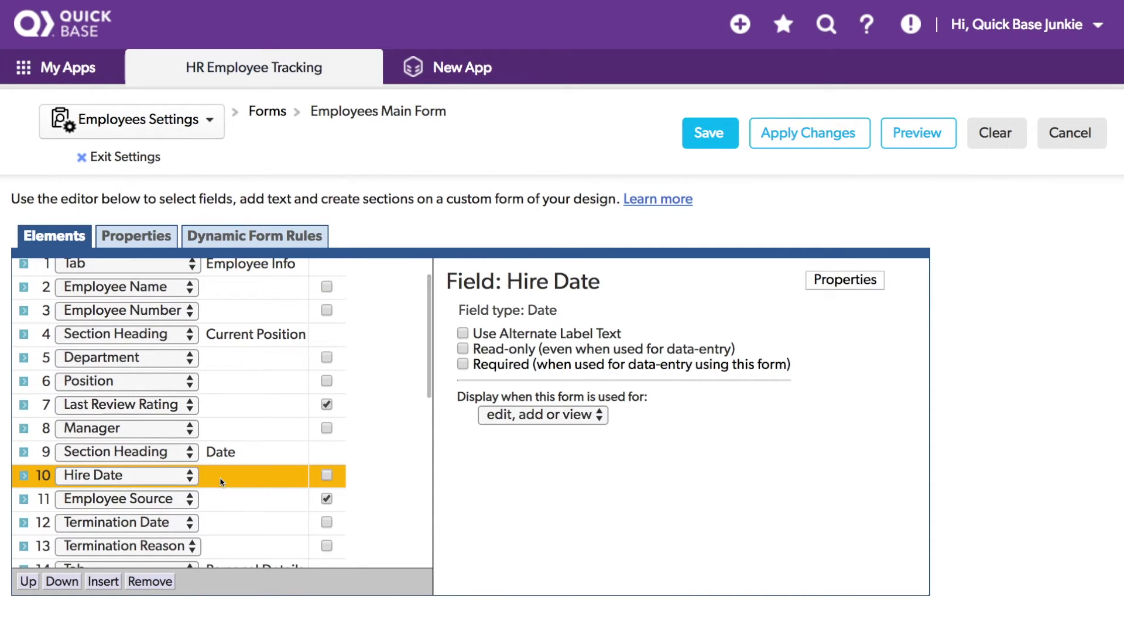
left_click(100, 582)
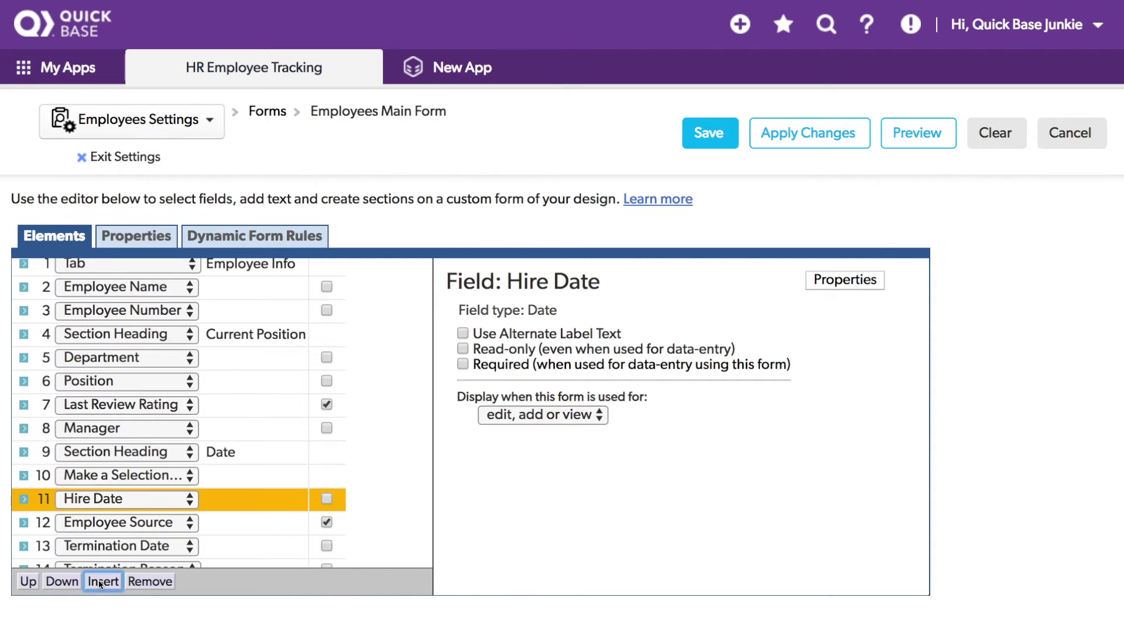
left_click(141, 479)
left_click(135, 498)
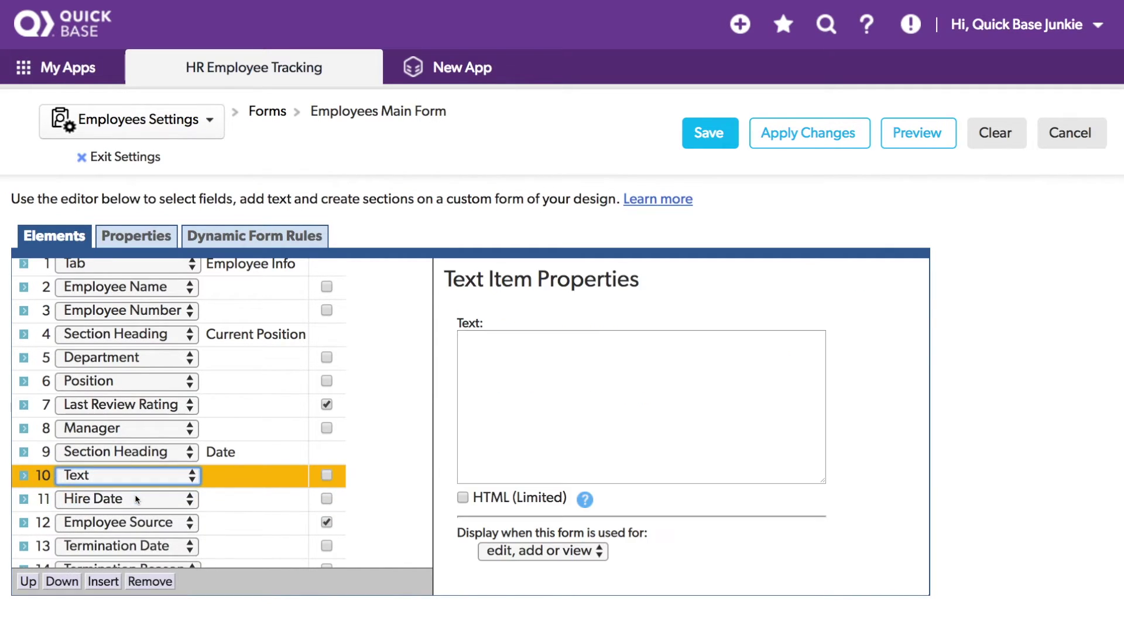
left_click(525, 387)
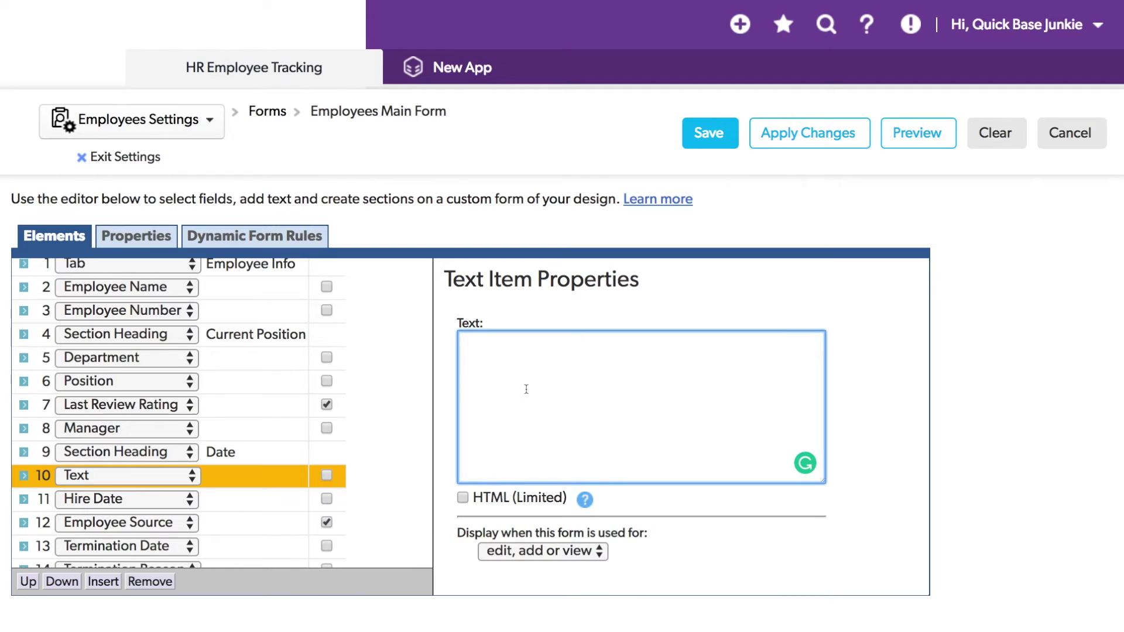
type("Hire date is the actual first day of work.")
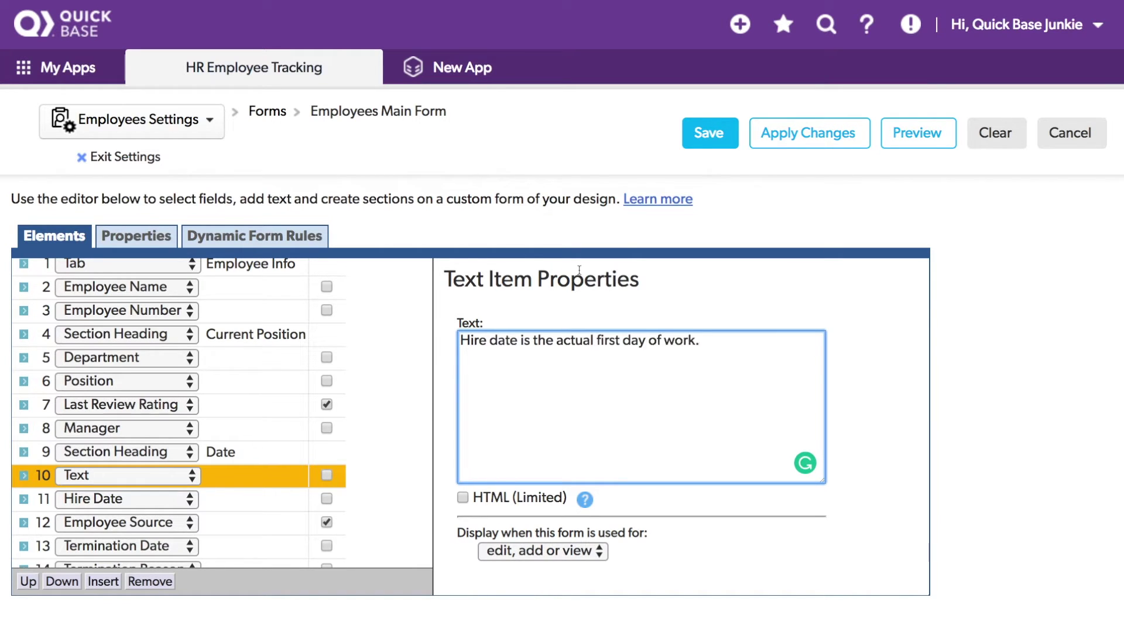
left_click(711, 132)
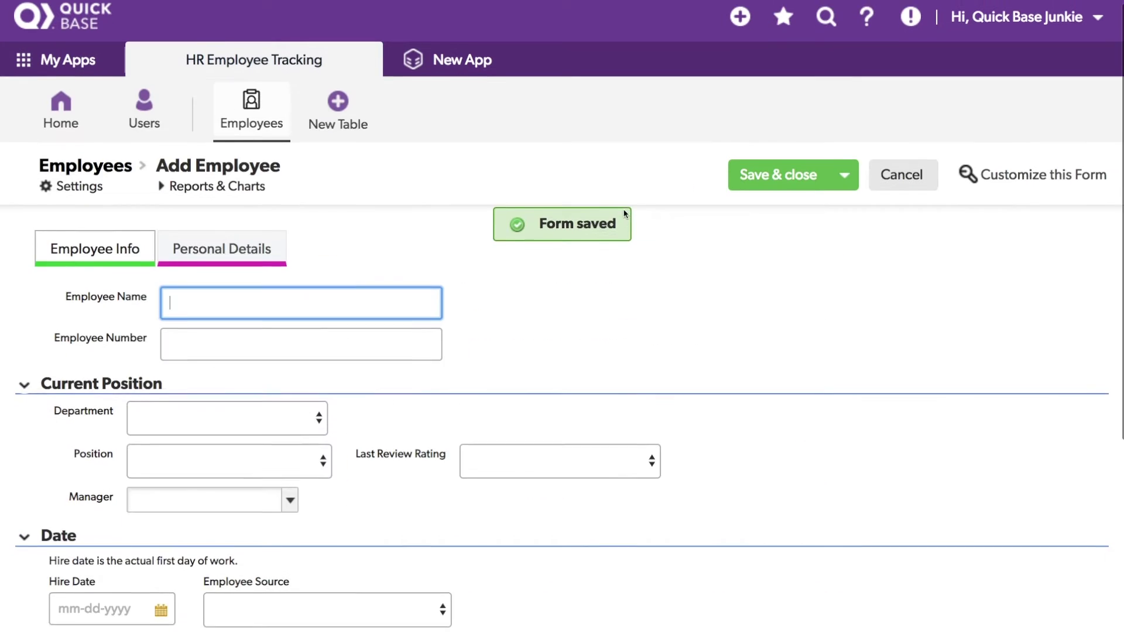
Scroll through the saved Add Employee form, then return to the Employees Main Form editor.
scroll(624, 214, "down", 2)
scroll(625, 214, "down", 1)
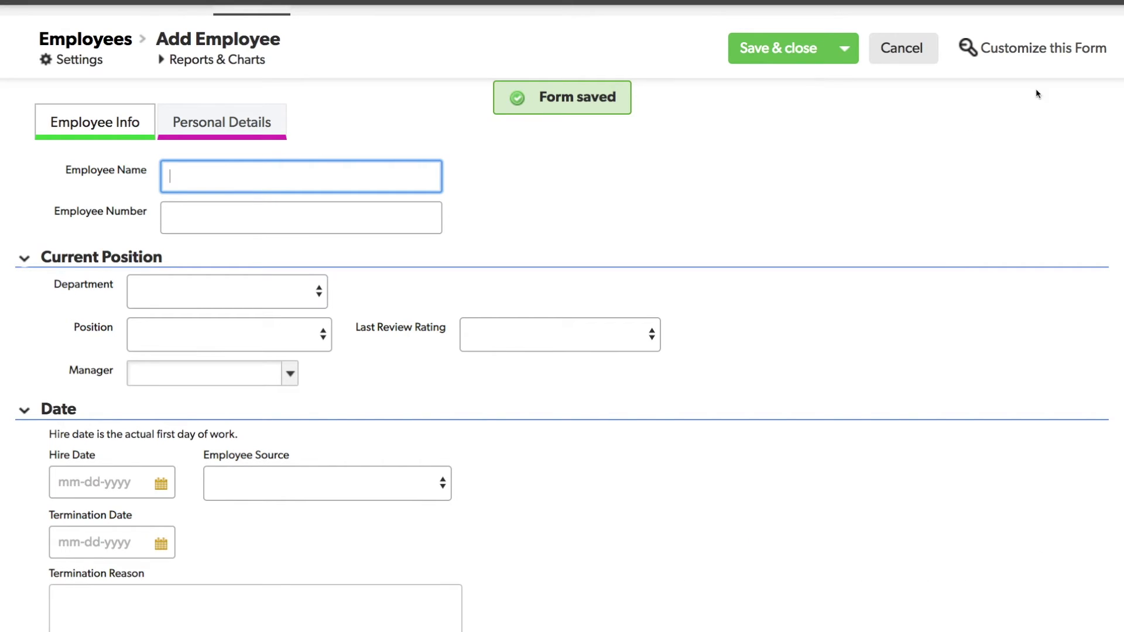
left_click(1052, 55)
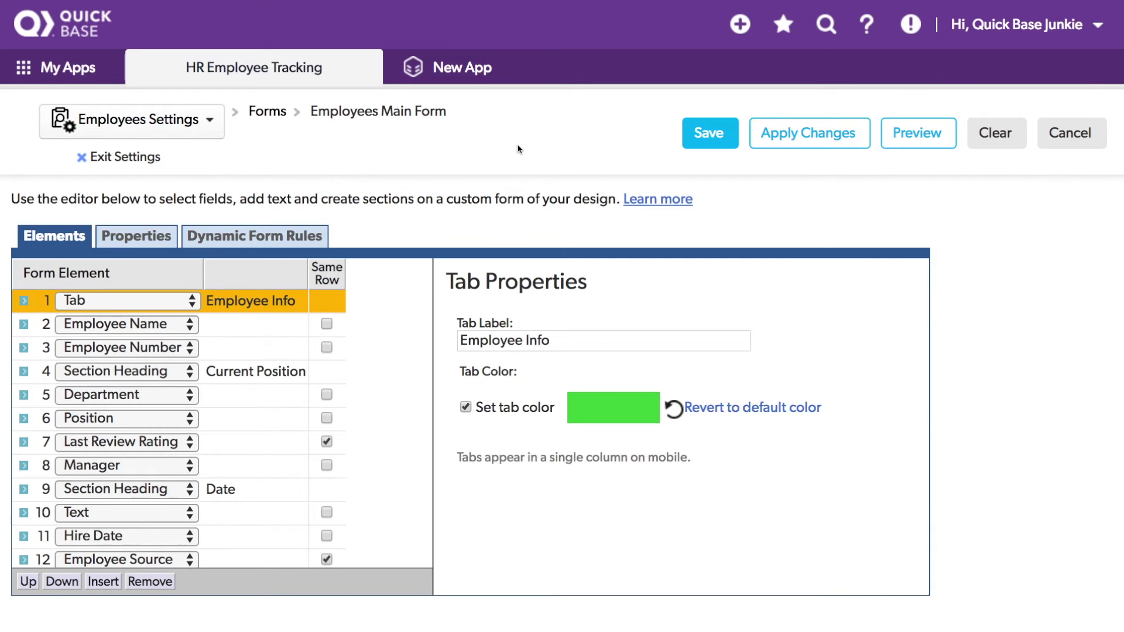
Give Employee Name the alternate label 'Name' and Employee Number 'Emp #', then save.
left_click(235, 330)
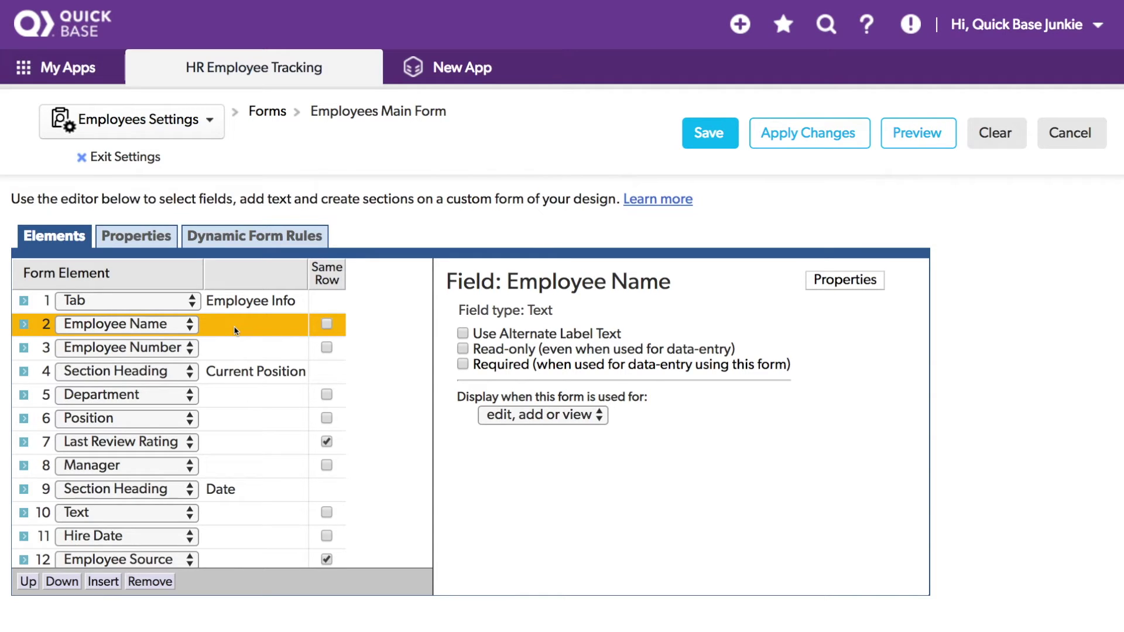
left_click(464, 333)
left_click(523, 358)
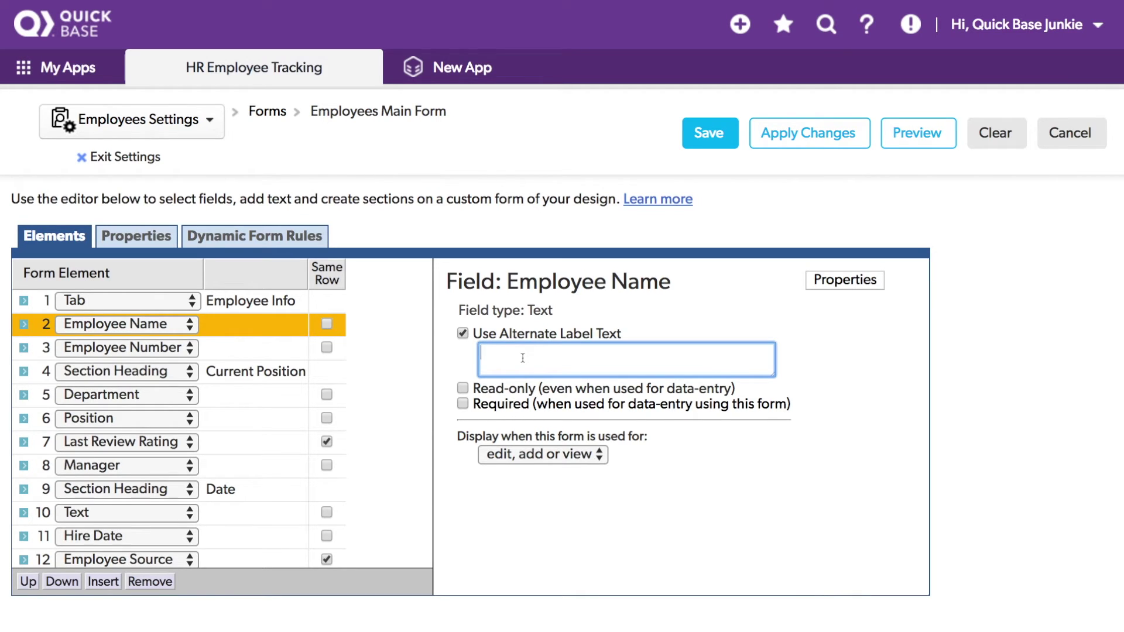
type("Name")
left_click(255, 350)
left_click(463, 334)
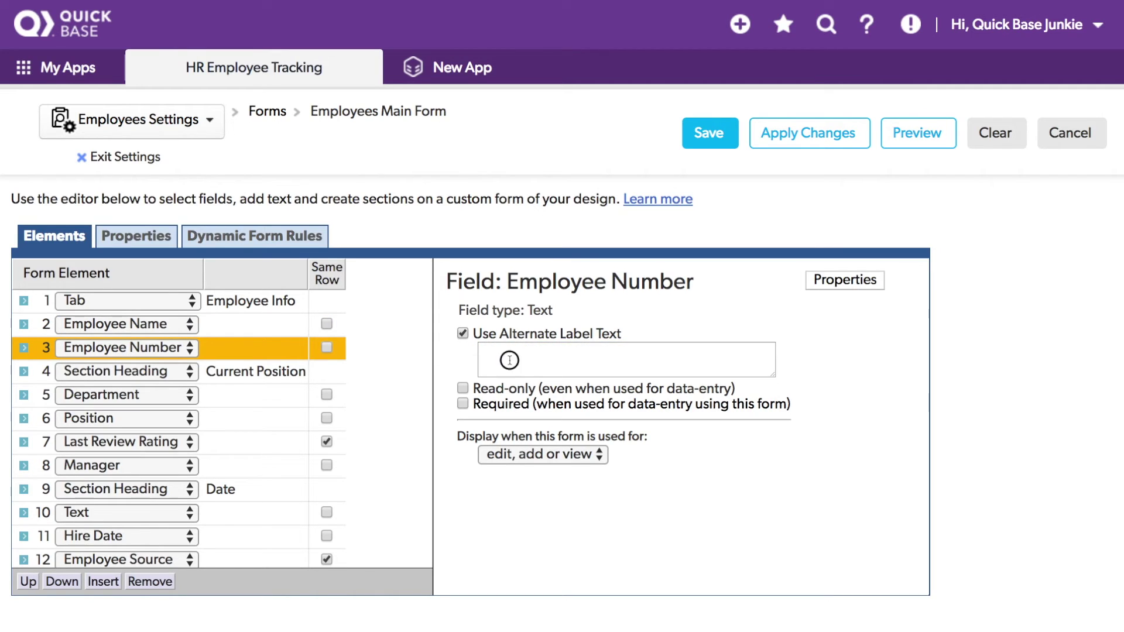
left_click(509, 360)
type("Emp")
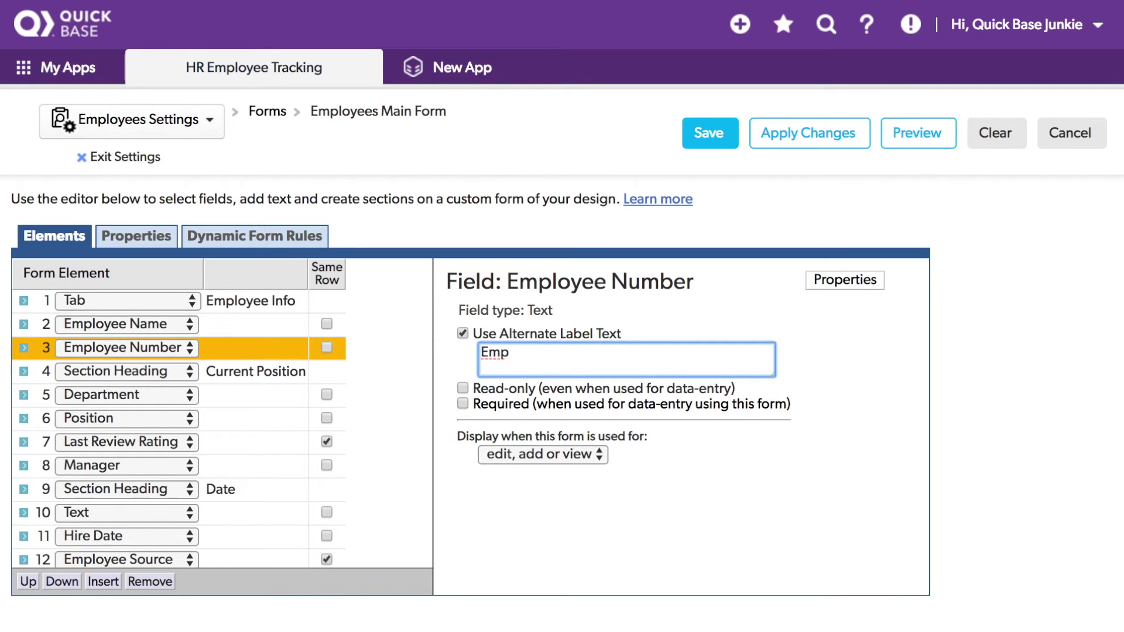
type(" #")
left_click(726, 143)
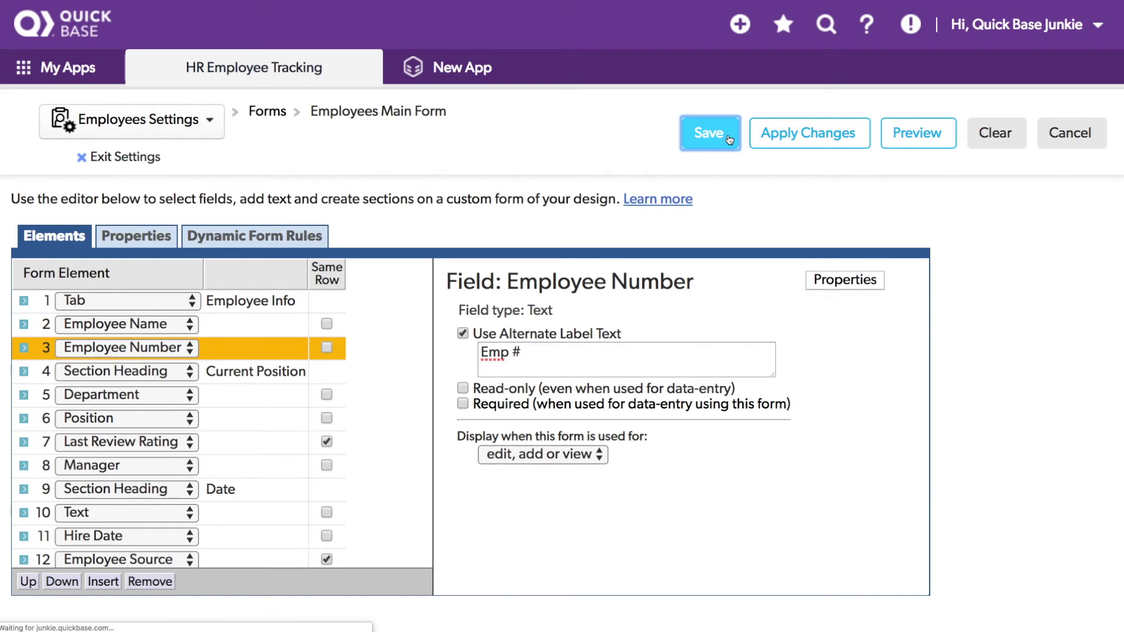